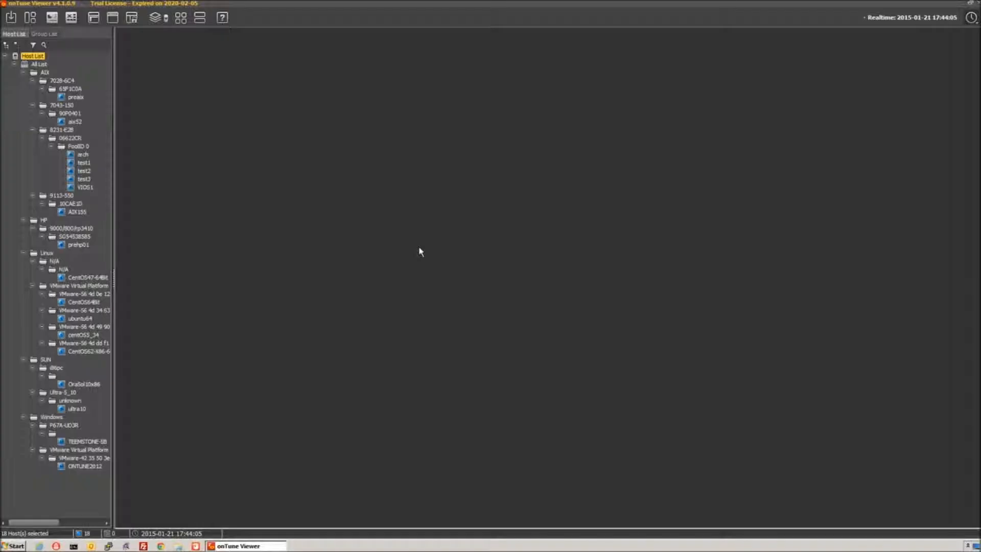
Show the Host Information table for all hosts and widen it to full width
right_click(43, 58)
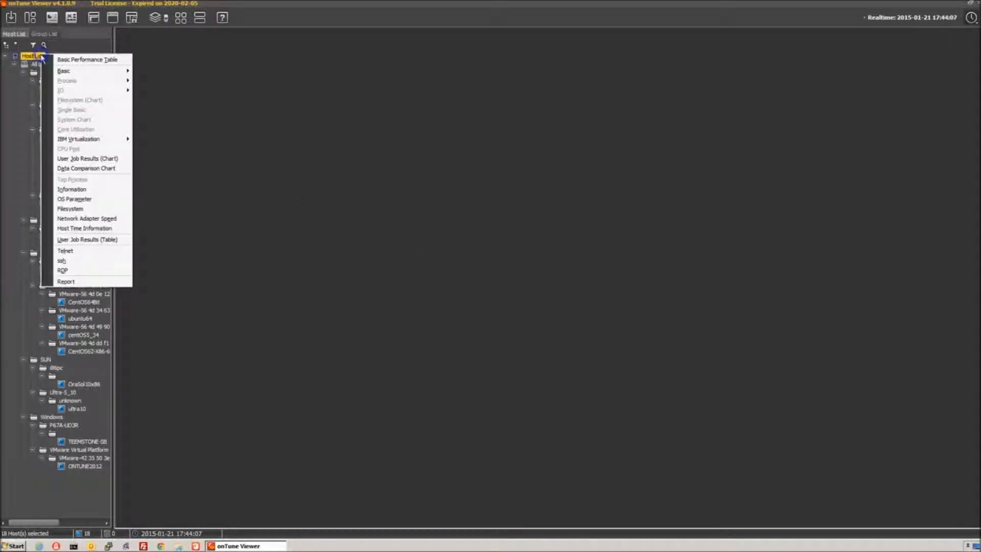
left_click(82, 188)
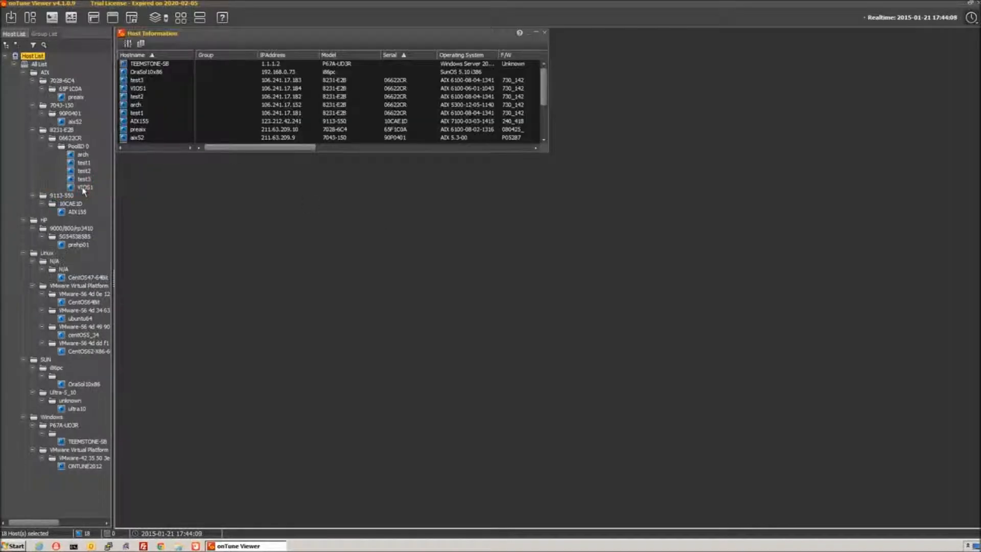
left_click_drag(547, 150, 973, 268)
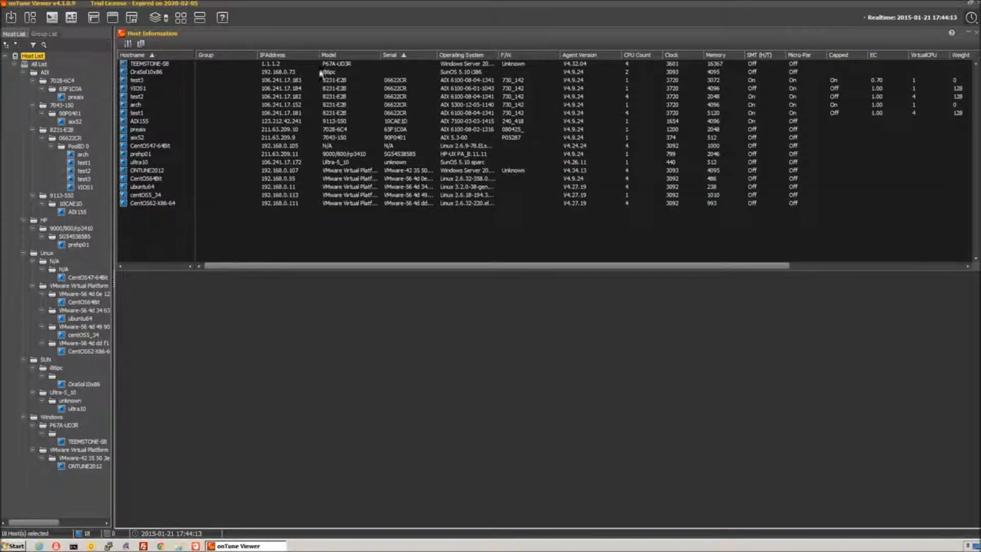
Sort the host table by model, serial and OS, settling on serial number order
left_click(335, 56)
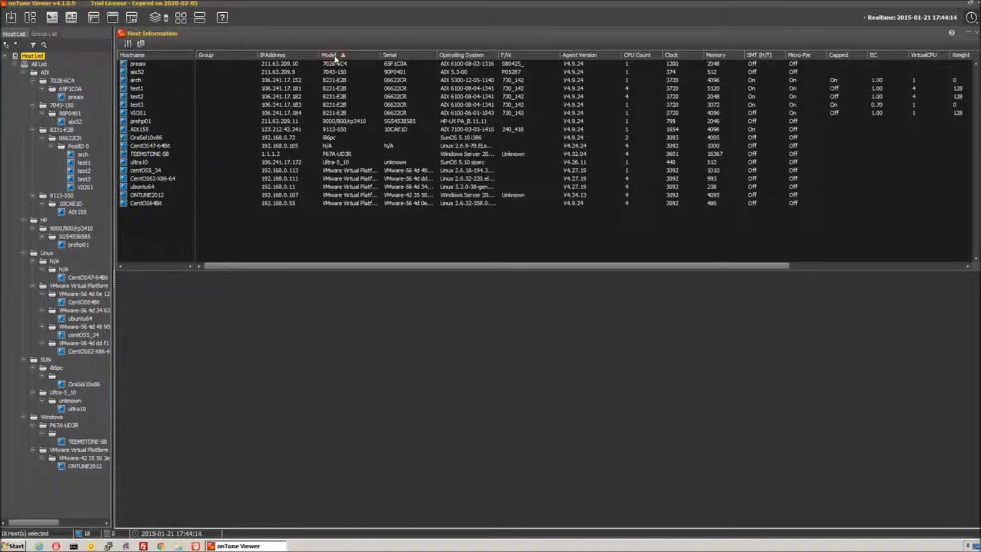
left_click(404, 56)
left_click(464, 55)
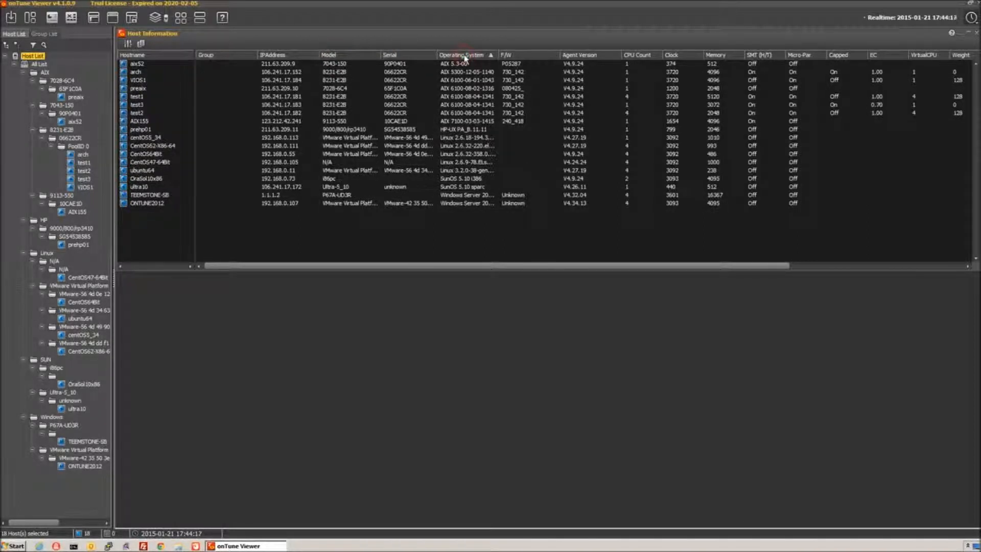
left_click(420, 57)
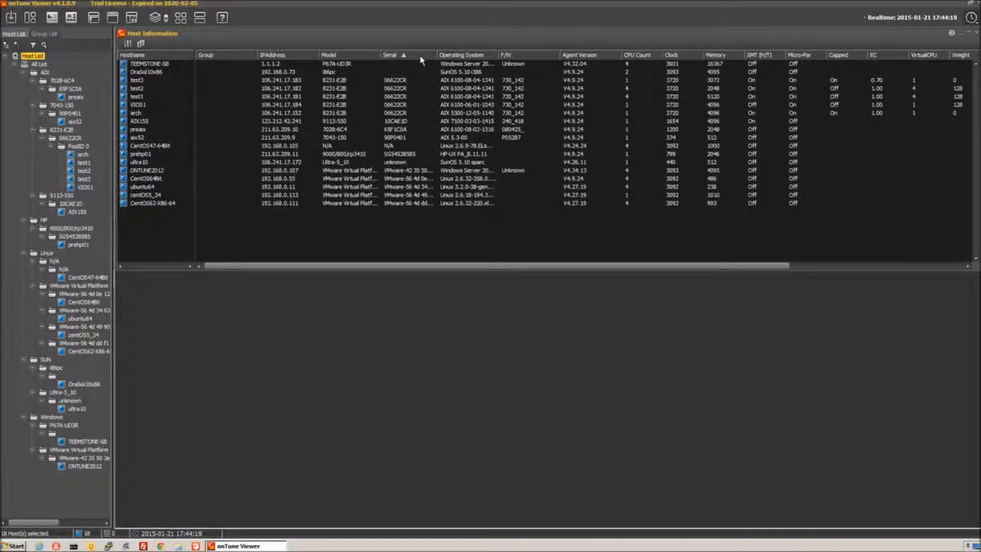
Select the five 8231-E2B pool hosts from test3 through arch and bring up their actions
left_click(457, 82)
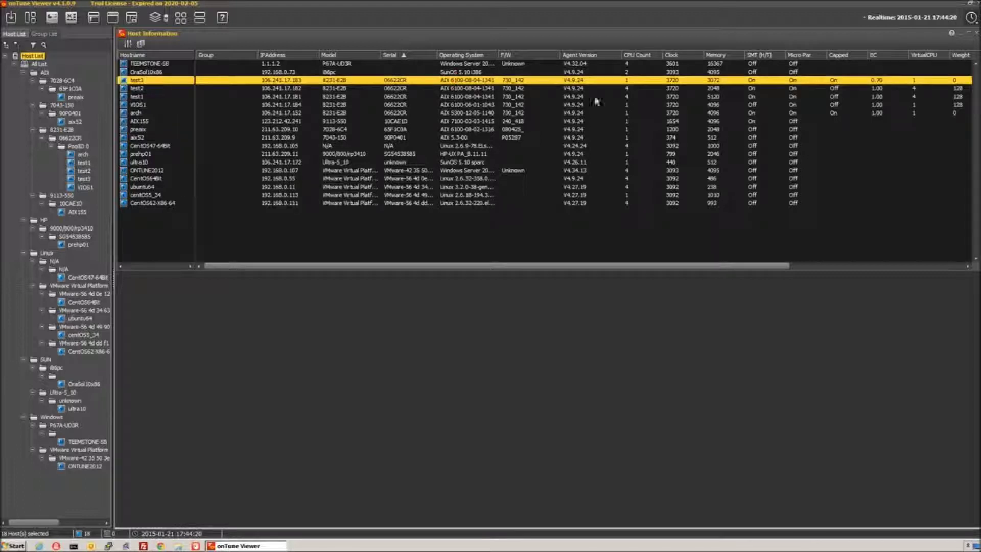
left_click(800, 114, "shift")
left_click_drag(783, 268, 962, 268)
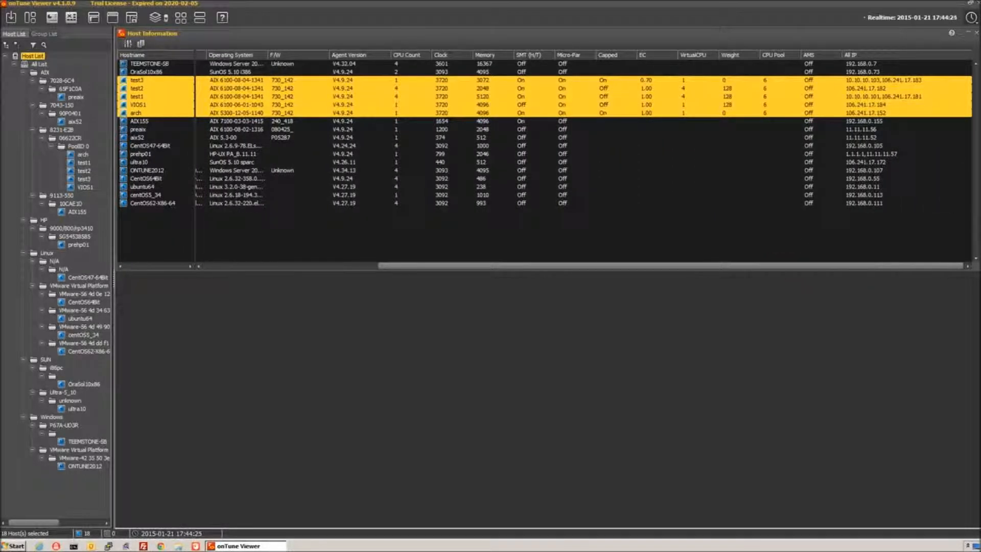
right_click(414, 111)
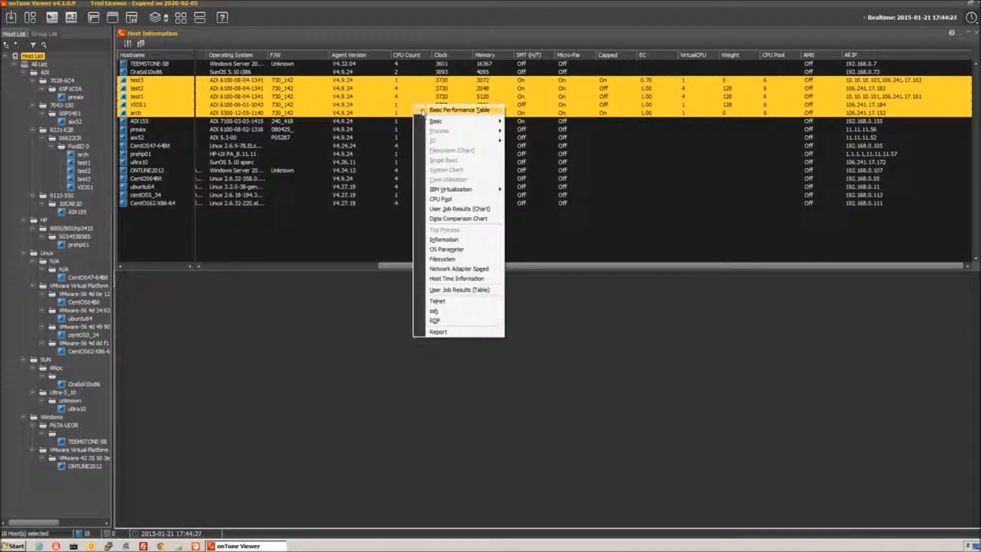
Add a Basic Performance Table, a realtime CPU chart and a CPU Pool chart for the selected hosts
left_click(442, 113)
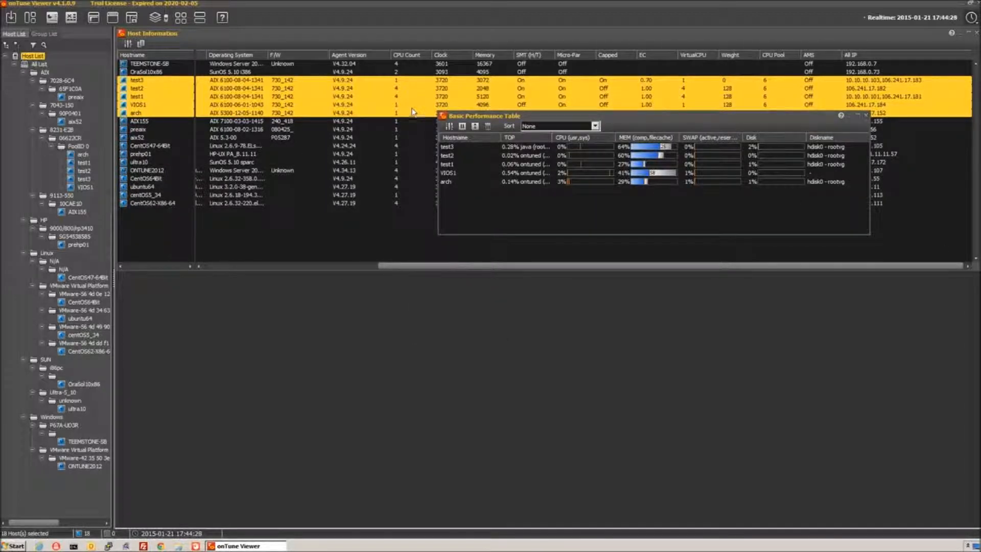
right_click(375, 105)
mouse_move(420, 119)
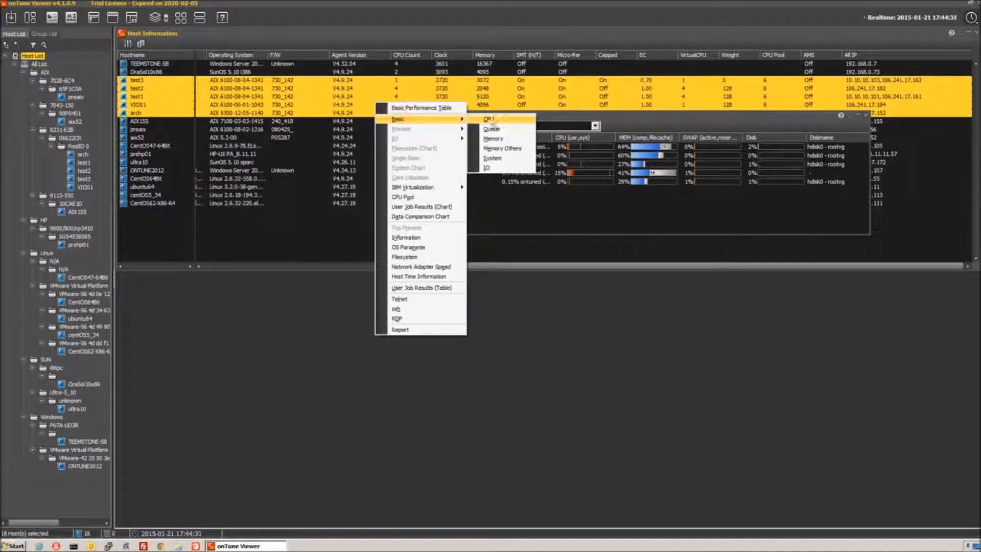
left_click(505, 118)
right_click(389, 99)
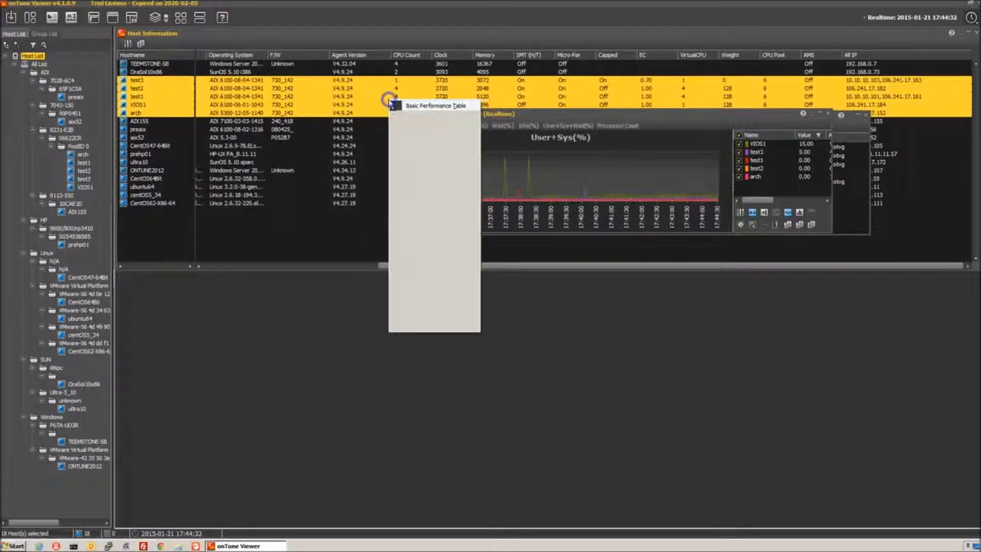
left_click(418, 194)
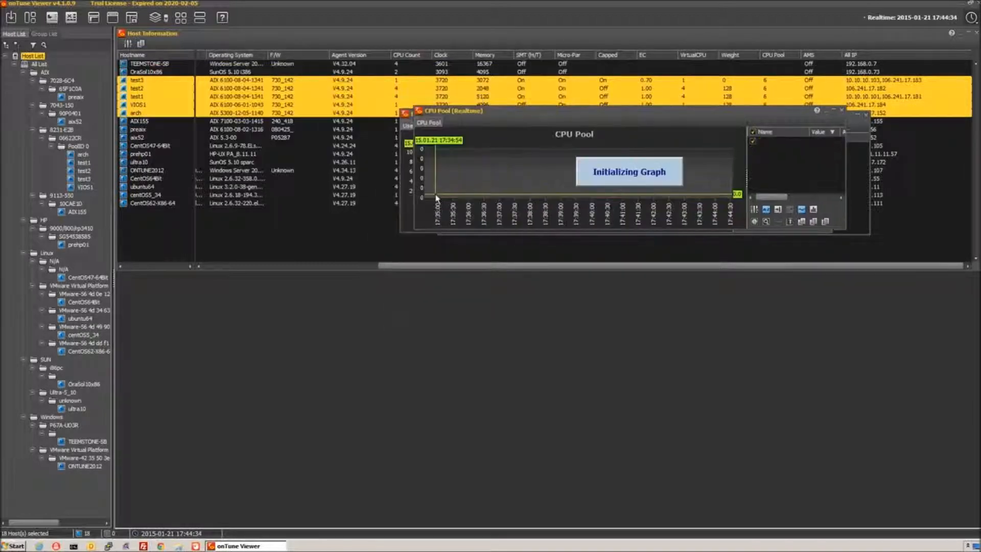
Tile all open windows into four panels and bring up the actions for host test1
left_click(180, 17)
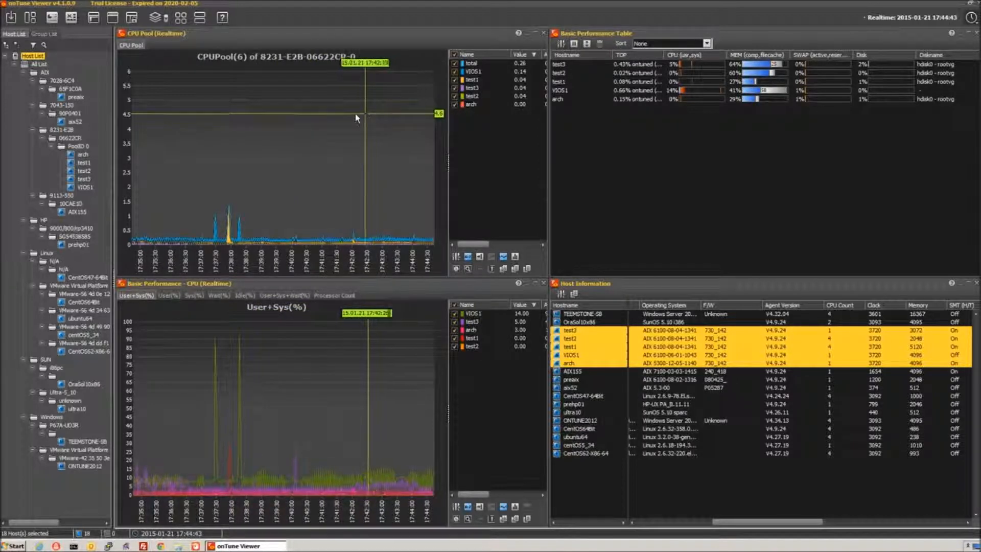
left_click(84, 163)
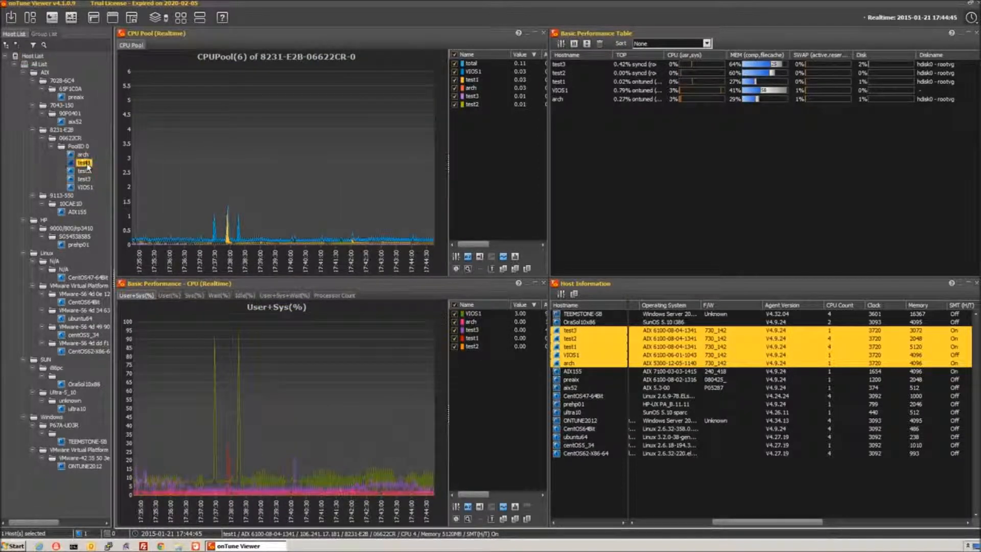
right_click(85, 163)
SSH into test1 as root and change into /usr/load
left_click(137, 370)
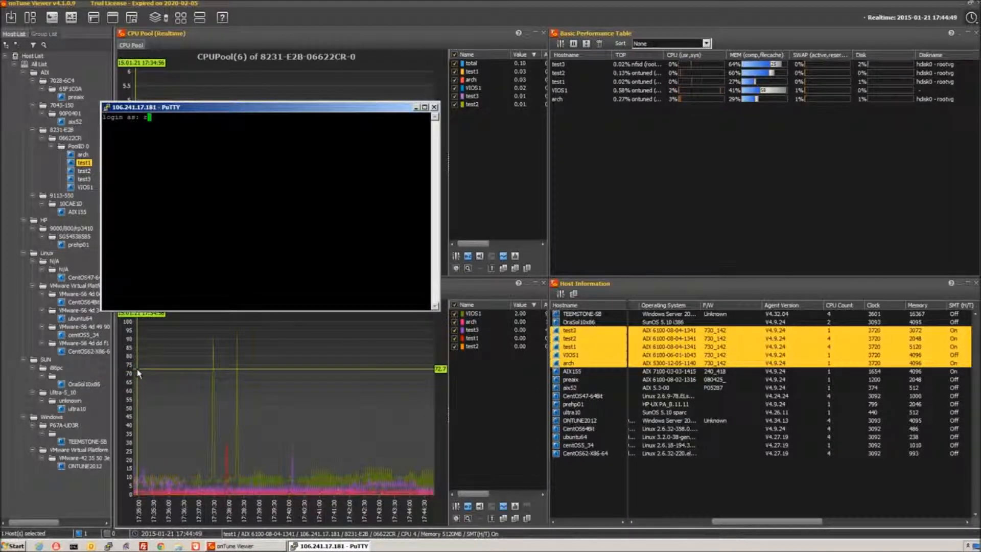
type("root")
key("Return")
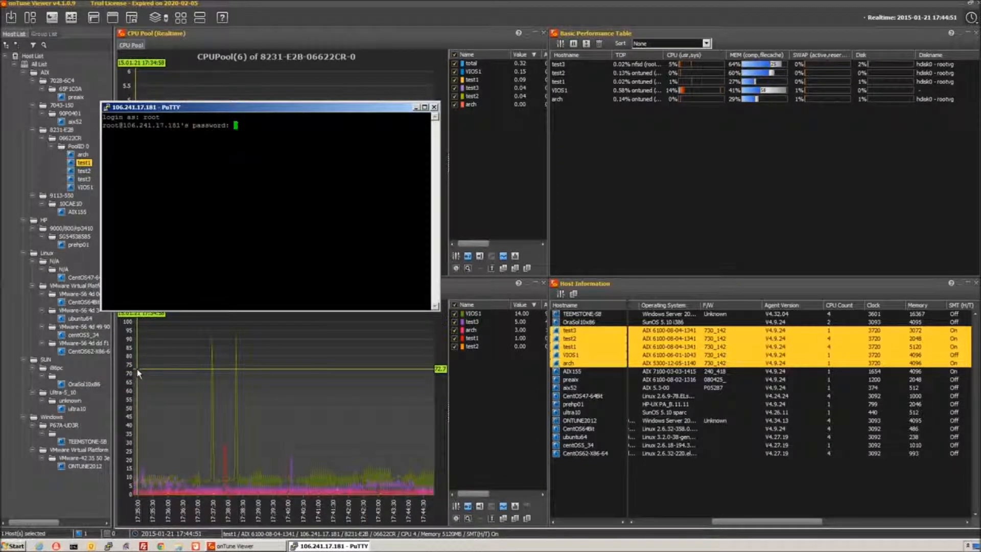
key("Return")
type("d /usr/")
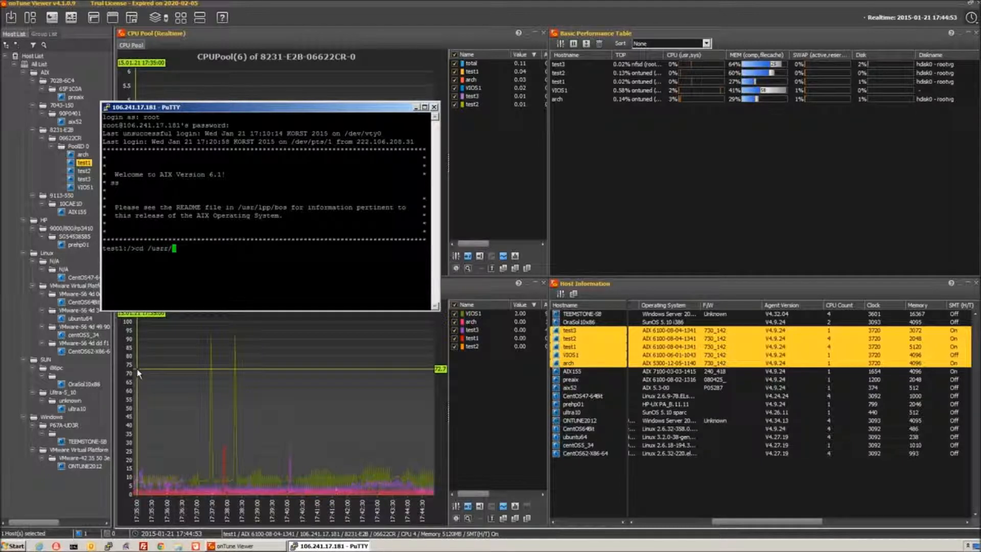
type("load")
key("Return")
type("./load ")
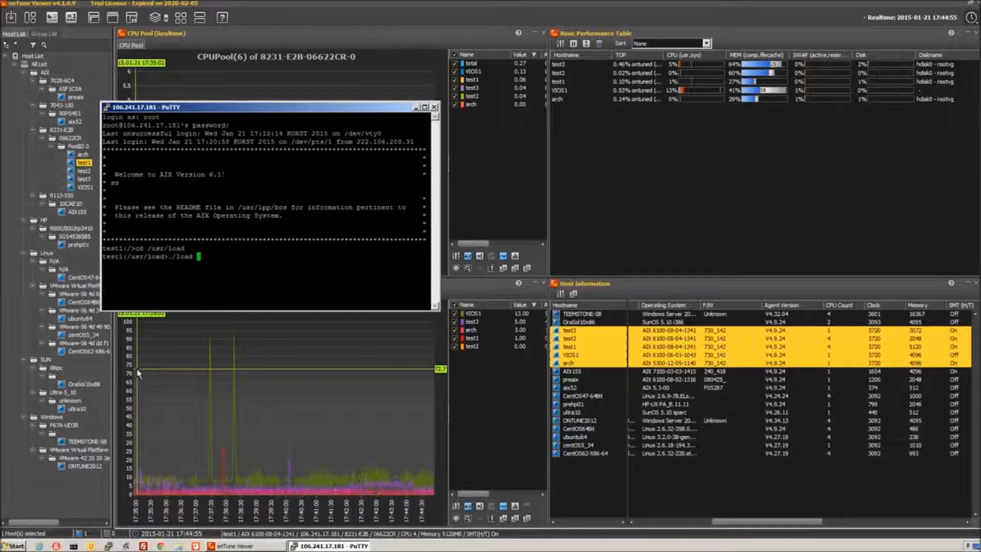
type("-h")
Check ./load -h, start ./load -C 90 -c 10 -s in the background and return to the dashboard
key("Return")
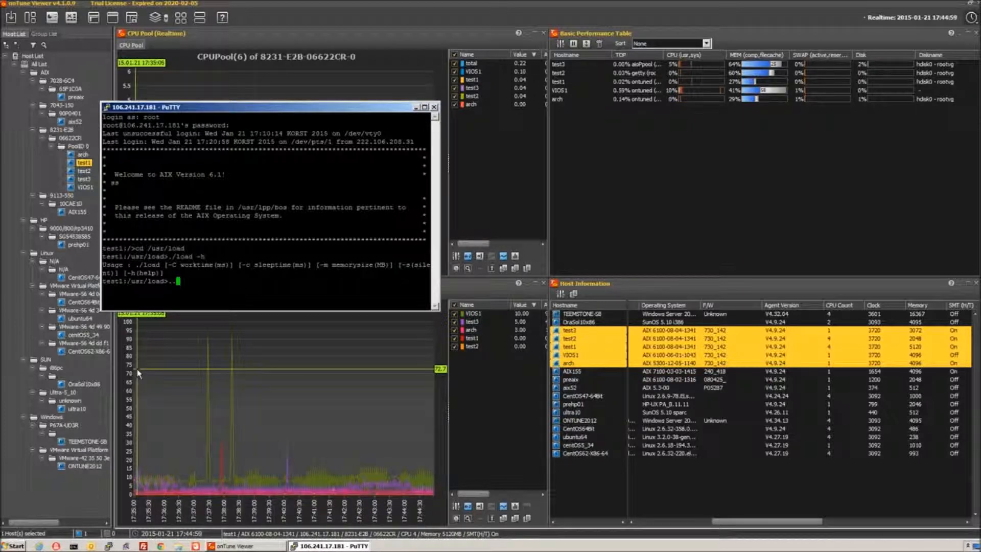
type("./loa-c")
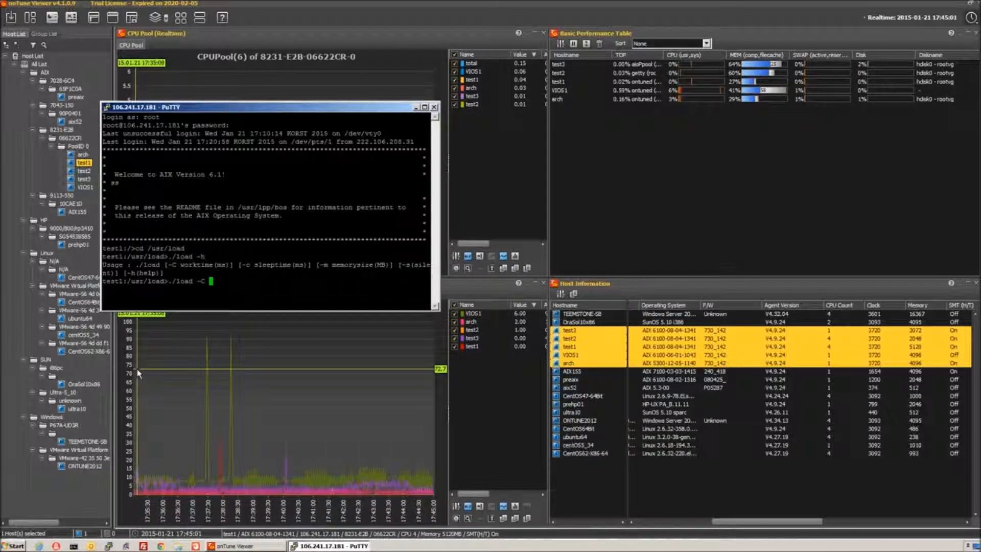
type(" 90 -c 10 ")
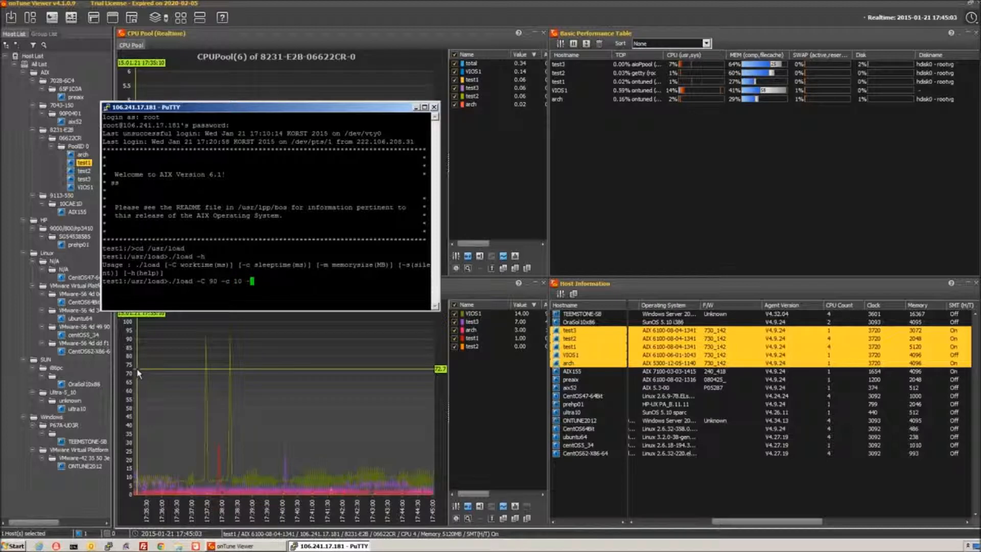
type("-s &")
key("Return")
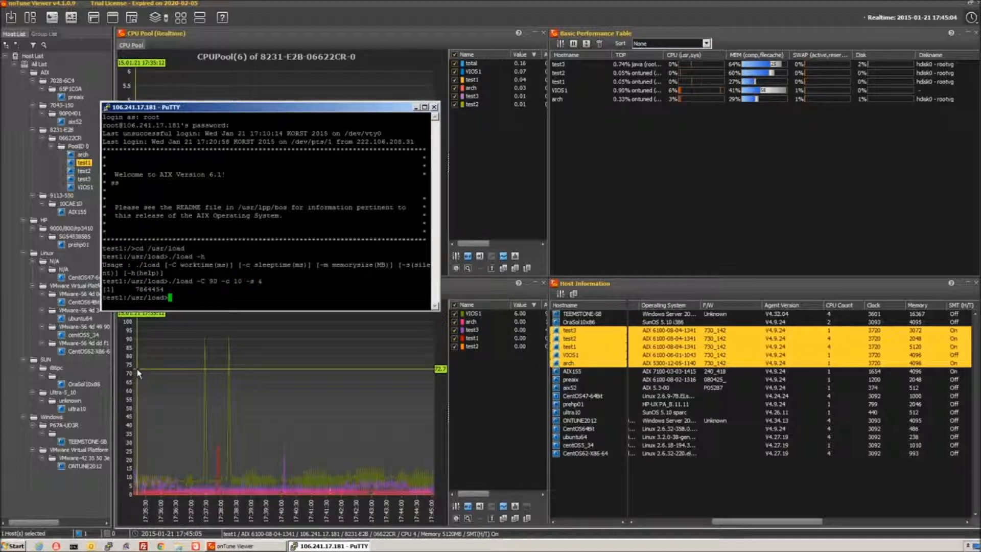
left_click(384, 9)
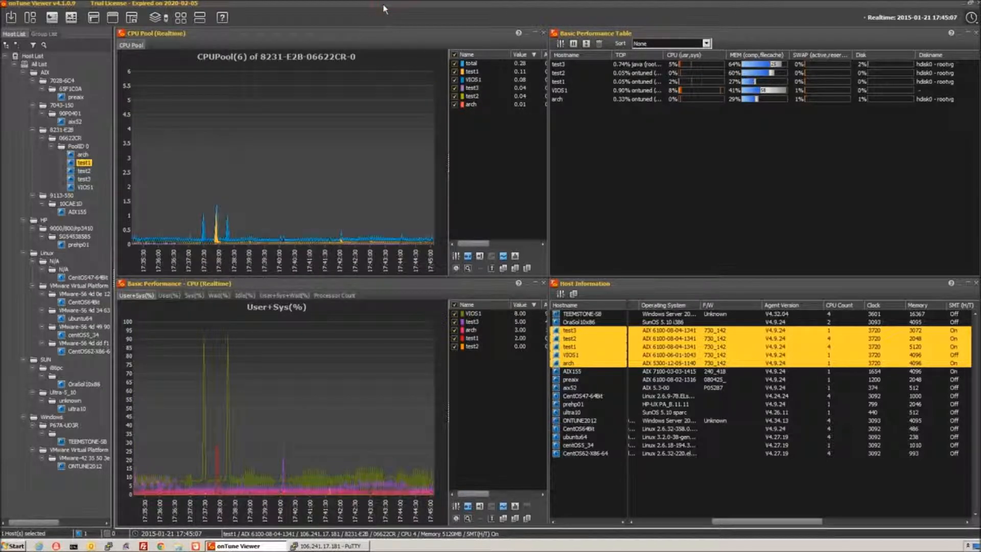
Highlight test1 in the CPU Pool legend and in the User+Sys(%) CPU chart
left_click(519, 73)
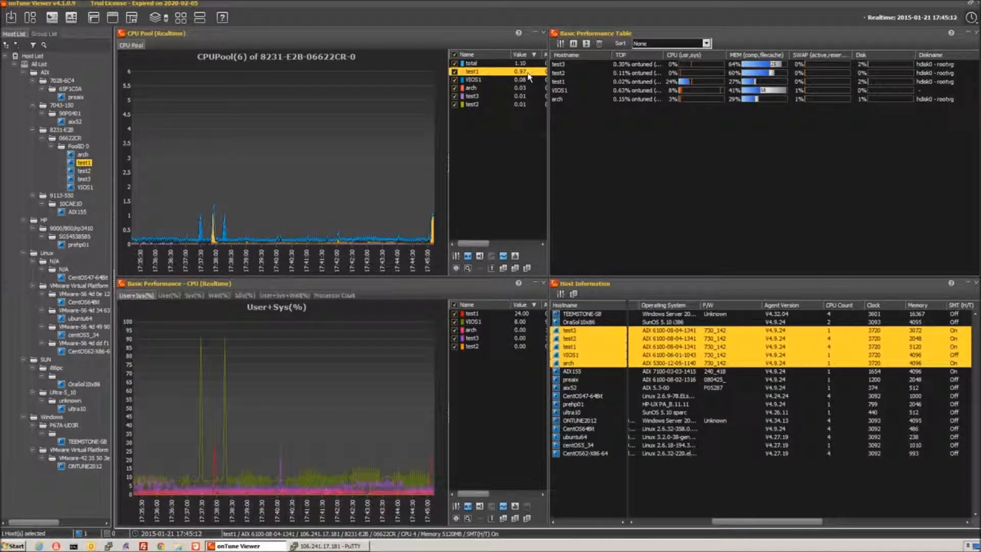
left_click(474, 316)
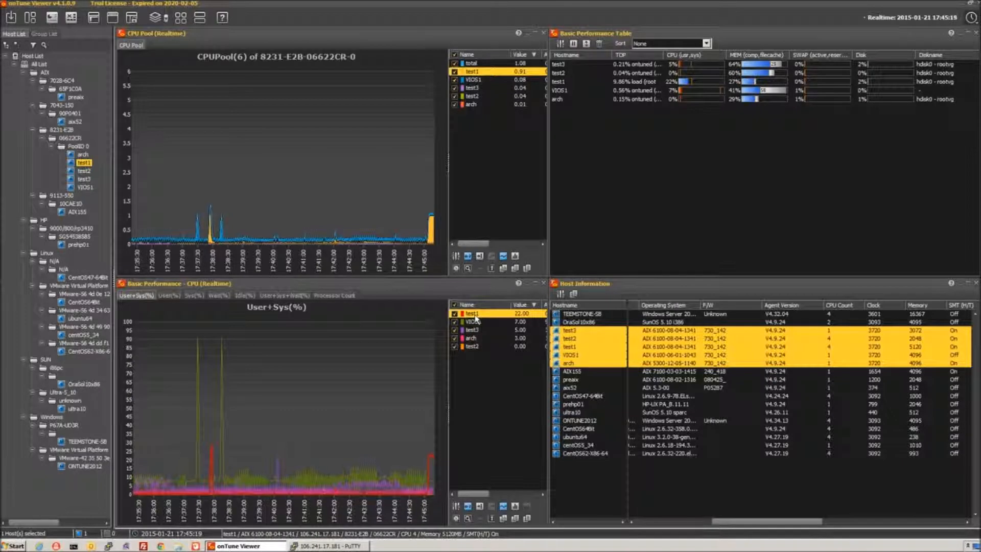
right_click(88, 165)
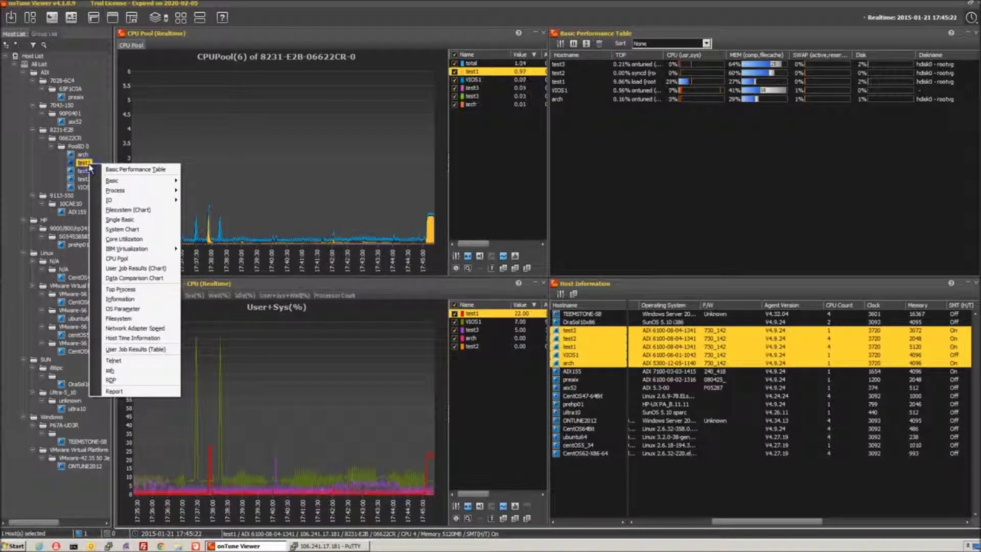
left_click(123, 228)
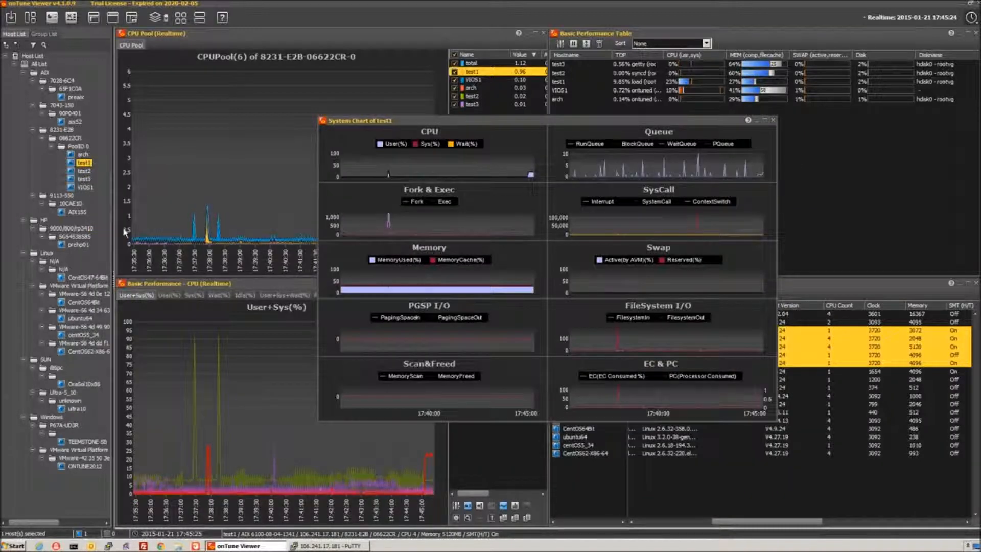
double_click(344, 121)
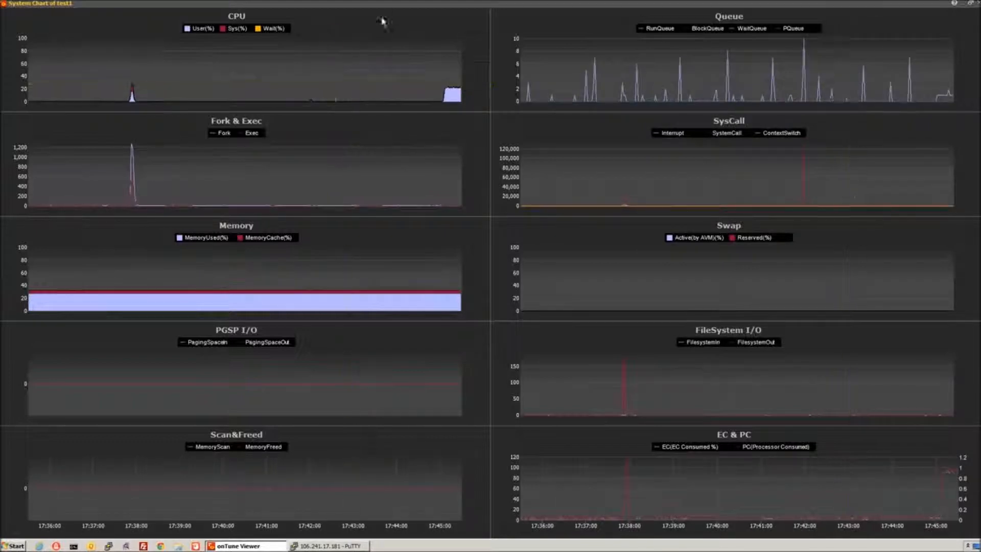
double_click(396, 9)
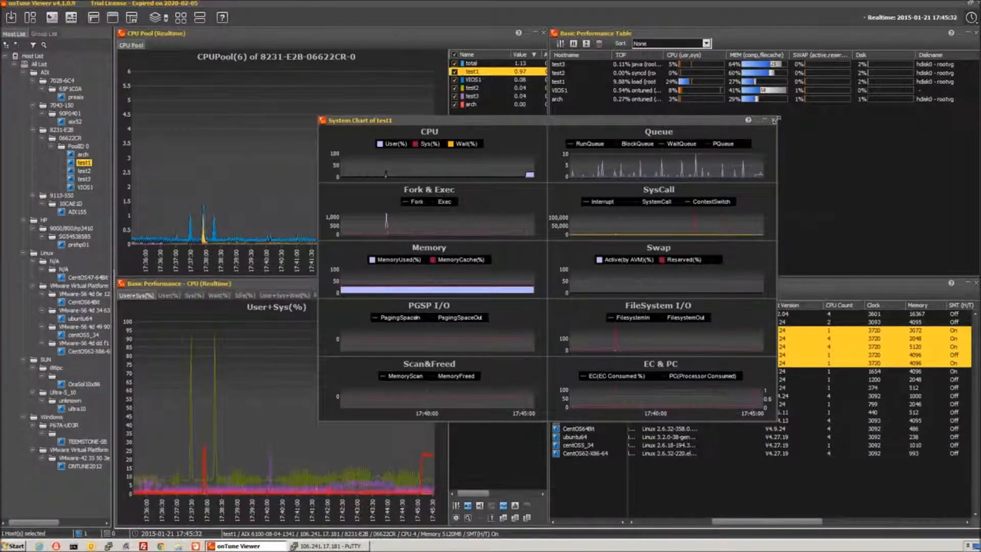
left_click(773, 121)
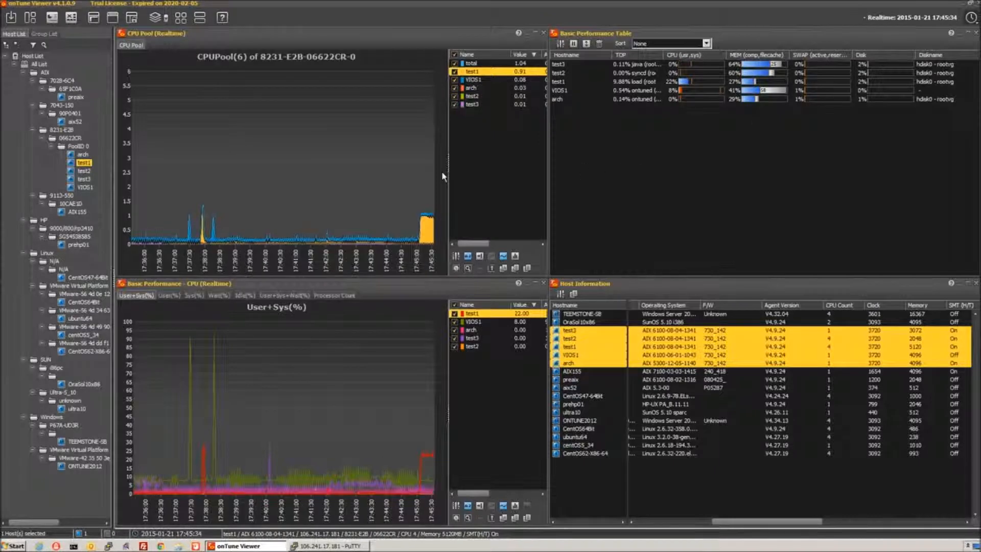
SSH into test2 as root from the Host List
right_click(83, 170)
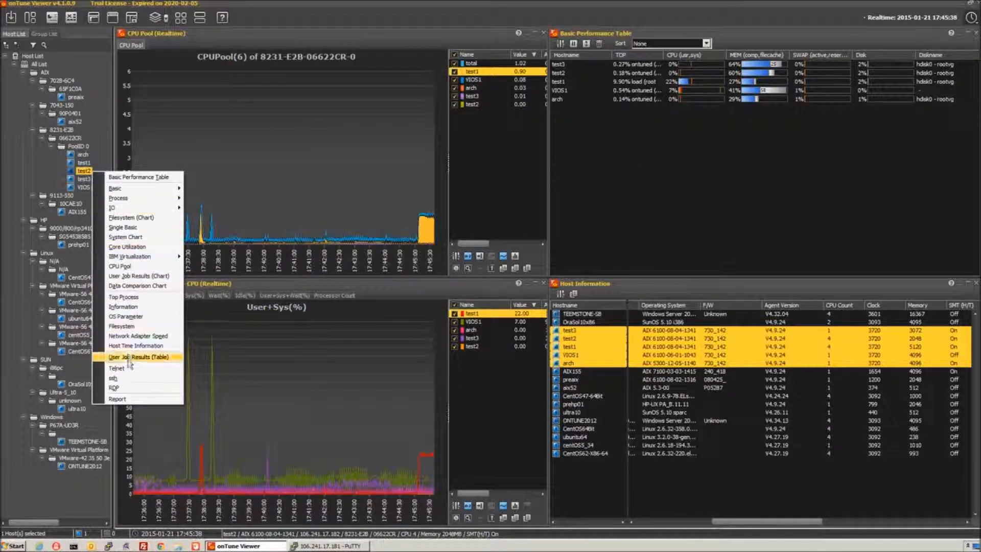
left_click(129, 377)
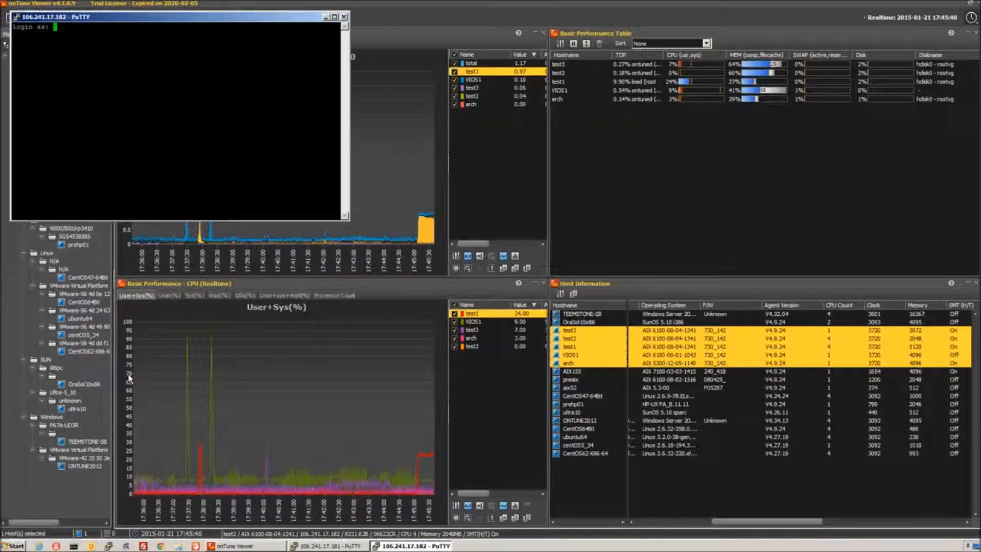
type("root")
key("Return")
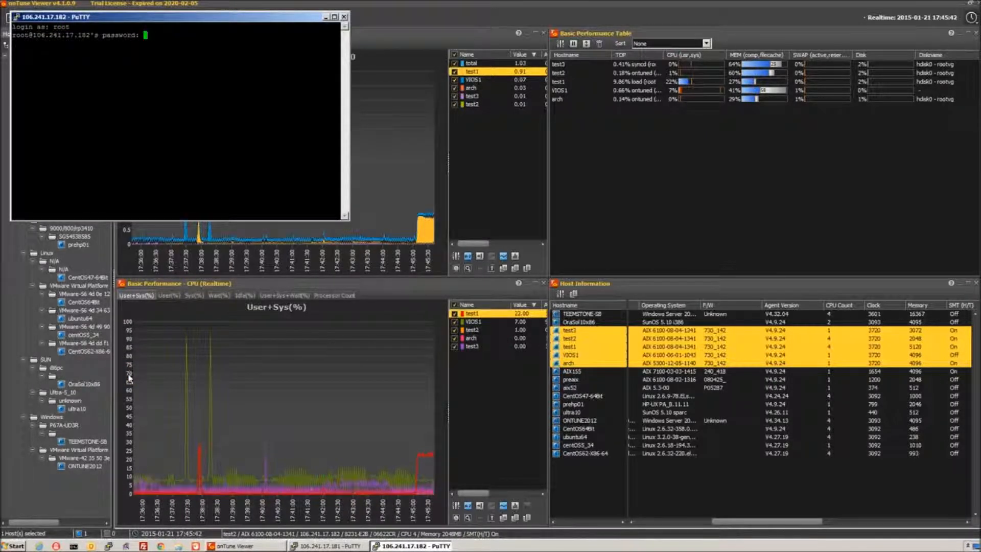
key("Return")
type("cd ")
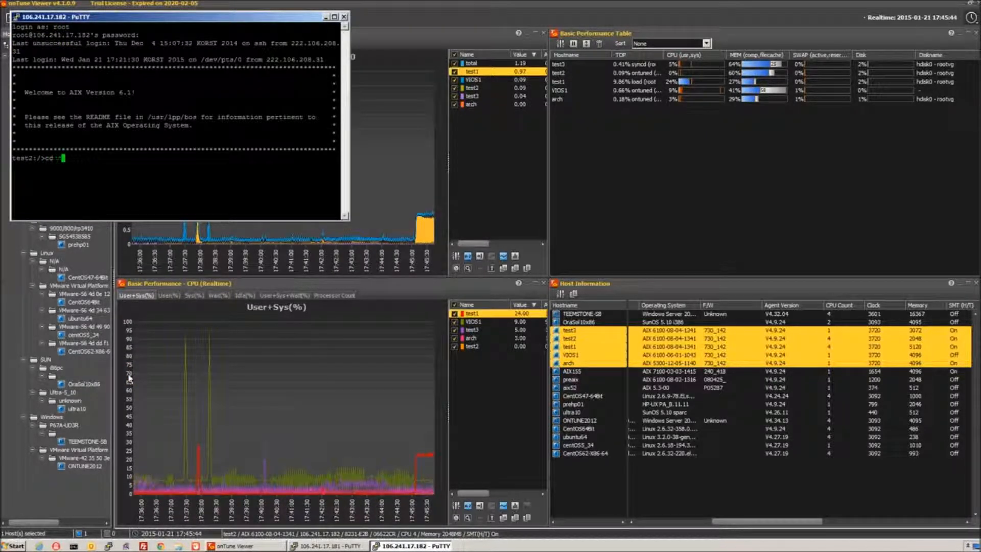
type("/uusr/load")
From /usr/load start ./load -C 80 -c 20 -s in the background and return to the dashboard
key("Return")
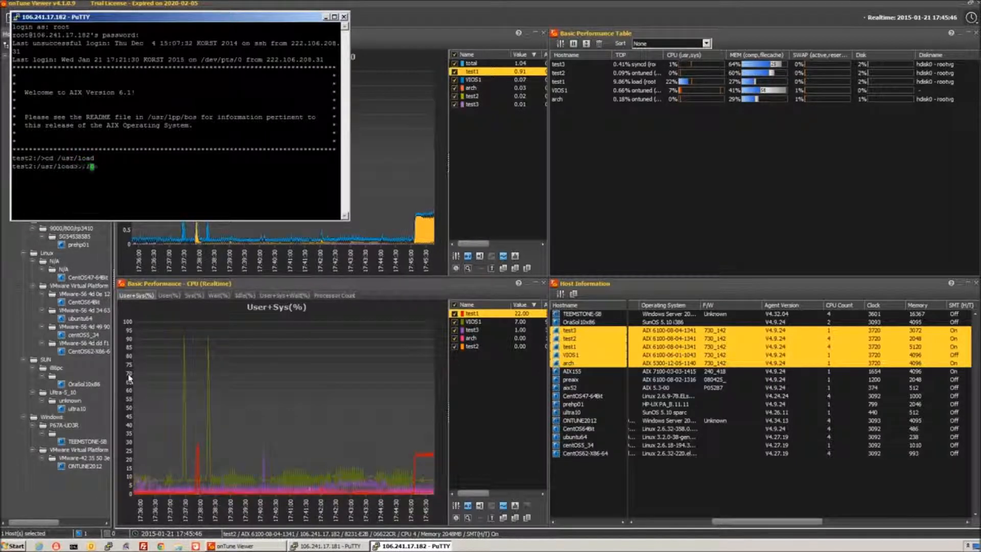
type("oad -C")
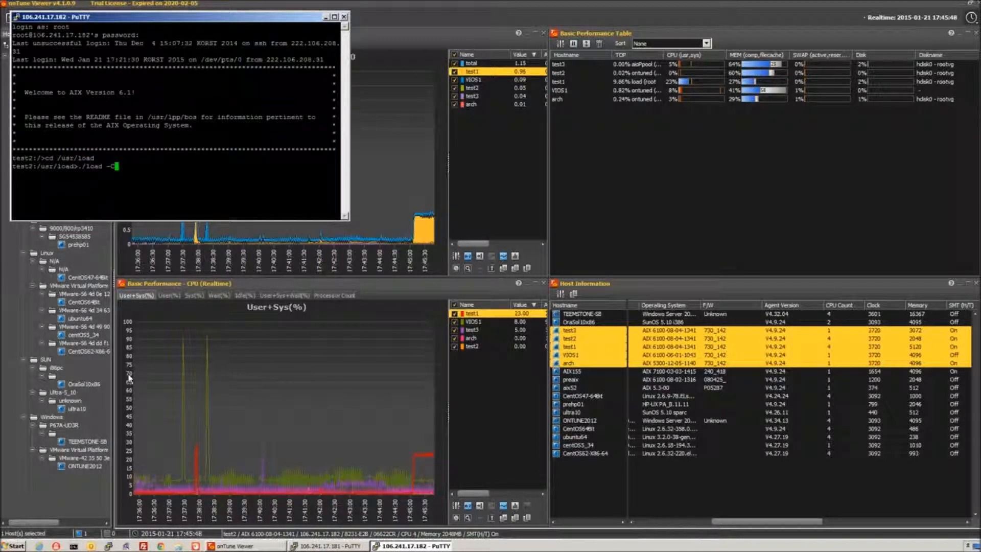
type("c80-c20 -s")
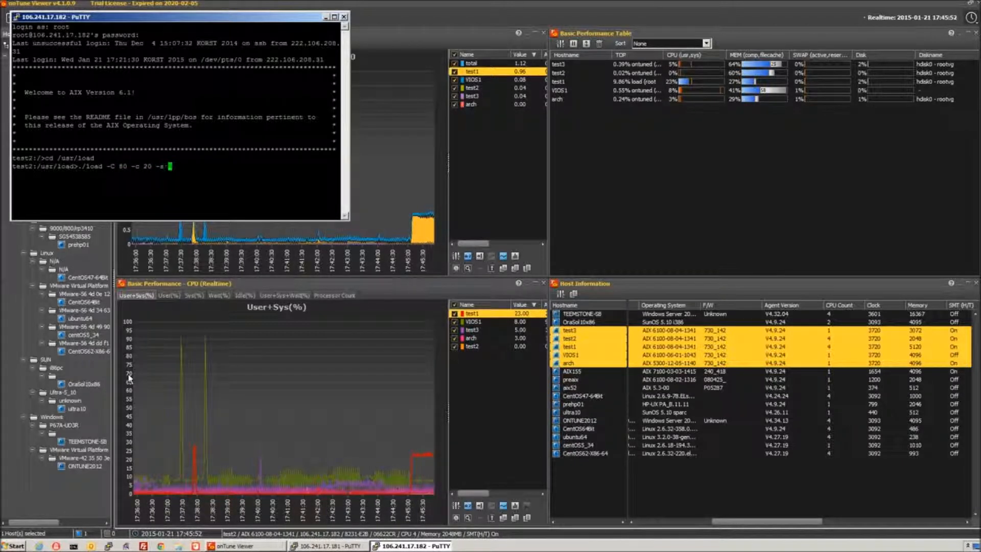
type("&")
key("Return")
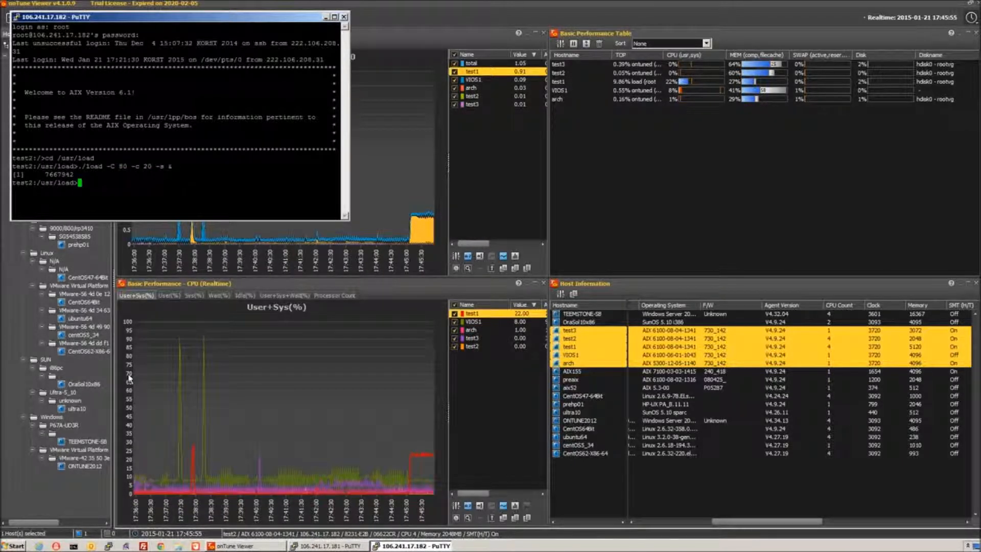
left_click(462, 14)
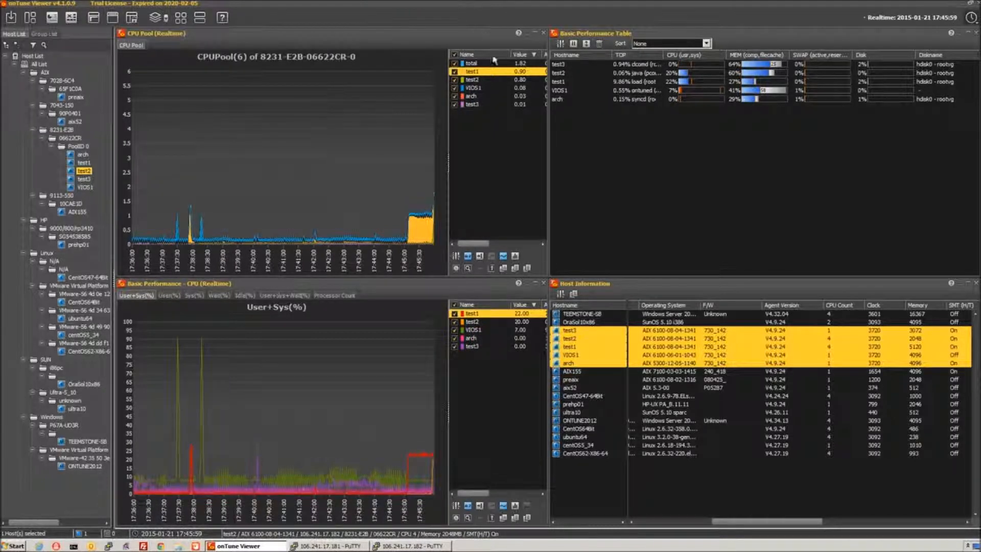
Highlight test2's share in the CPU Pool chart legend
left_click(521, 81)
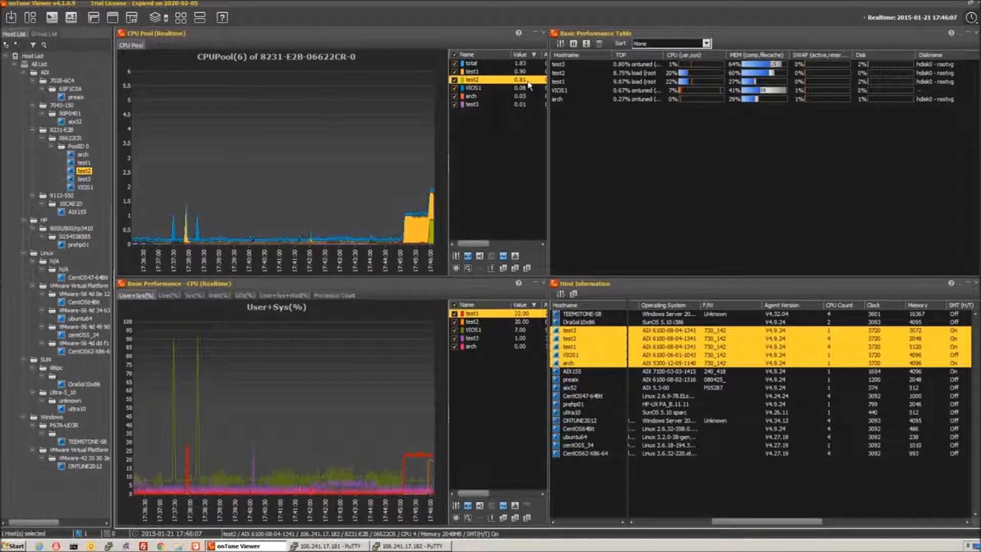
Add test2's Single Basic realtime chart and close the Host Information panel
right_click(83, 174)
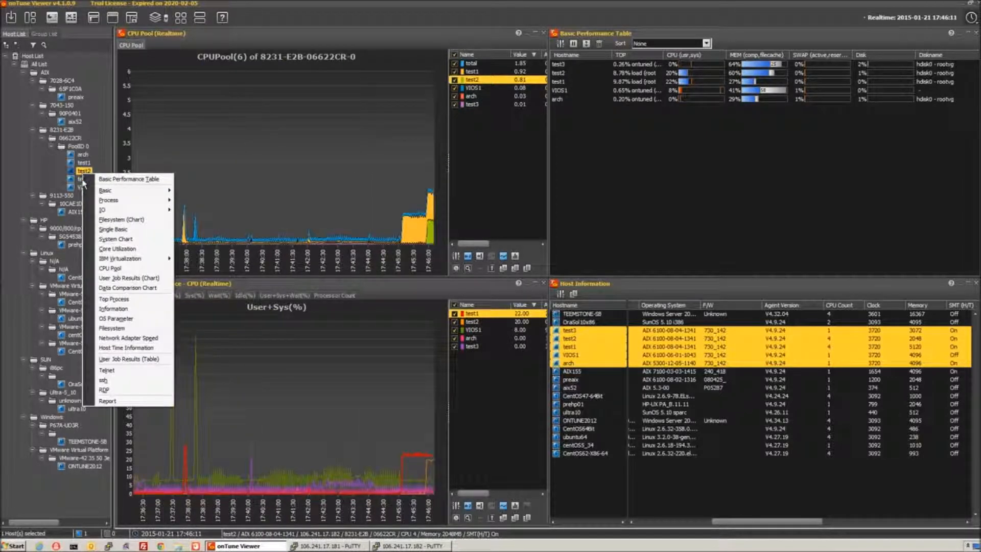
left_click(115, 229)
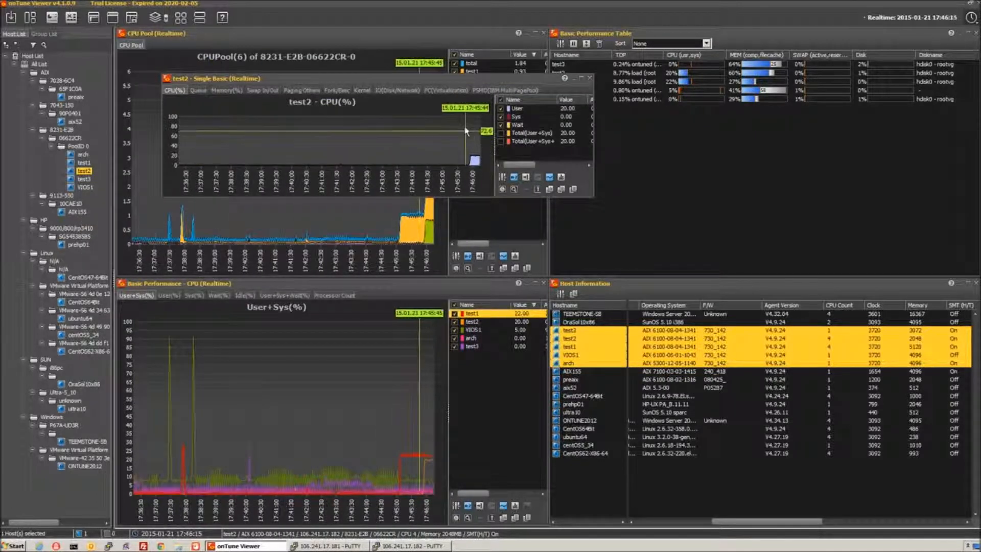
left_click(553, 285)
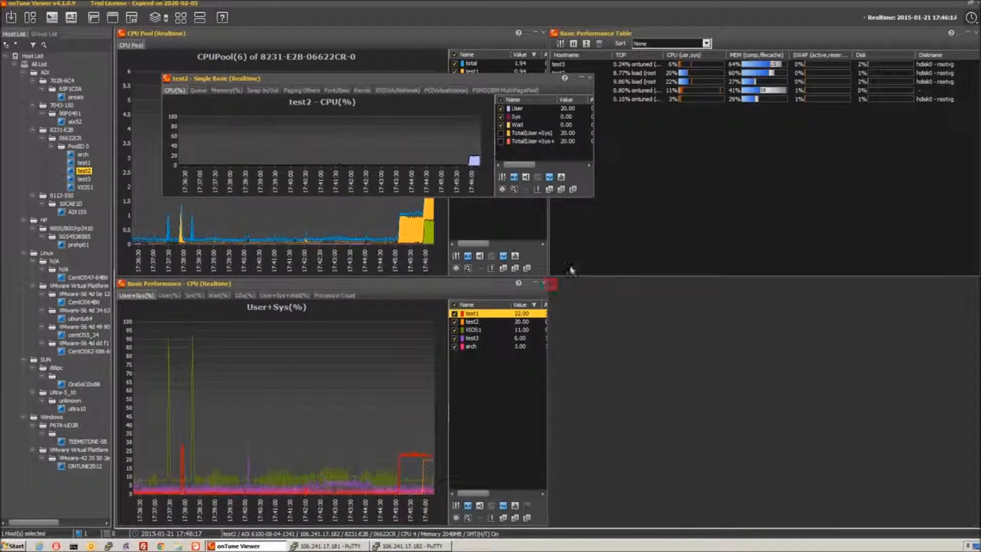
Dock test2's chart bottom-right where Host Information was and show PC(Virtualization)
left_click_drag(553, 82, 942, 406)
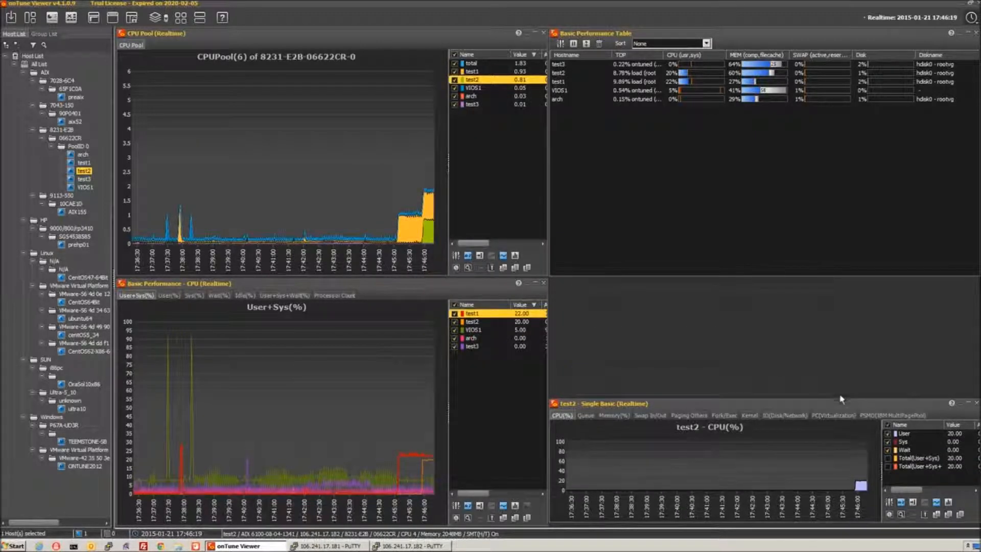
mouse_move(840, 404)
left_mouse_down()
mouse_move(845, 417)
mouse_move(830, 278)
left_mouse_up()
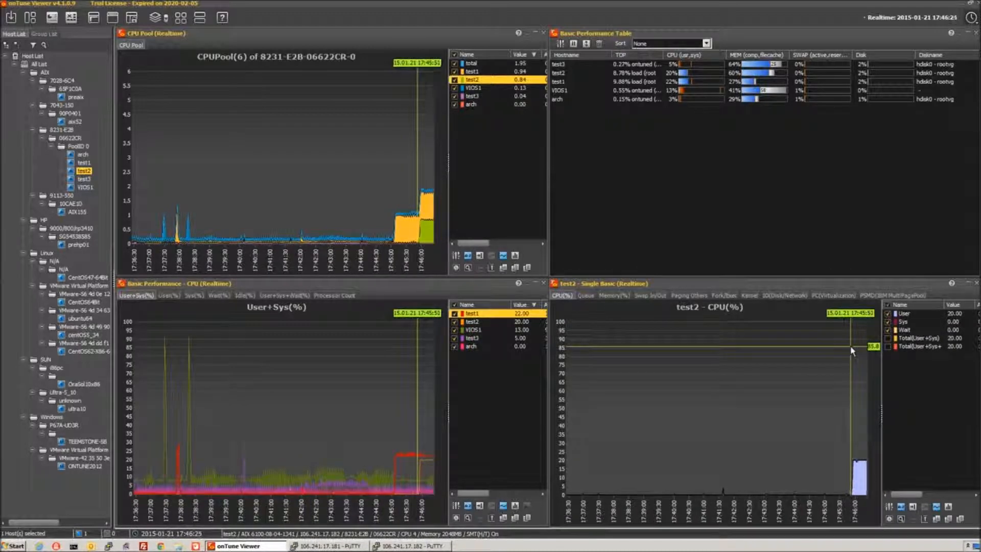
left_click(832, 295)
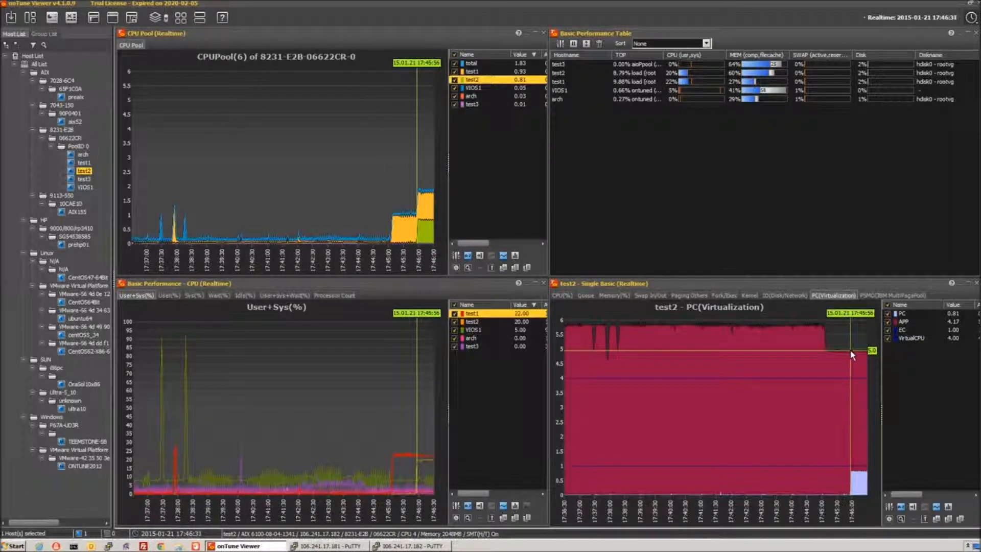
left_click(331, 546)
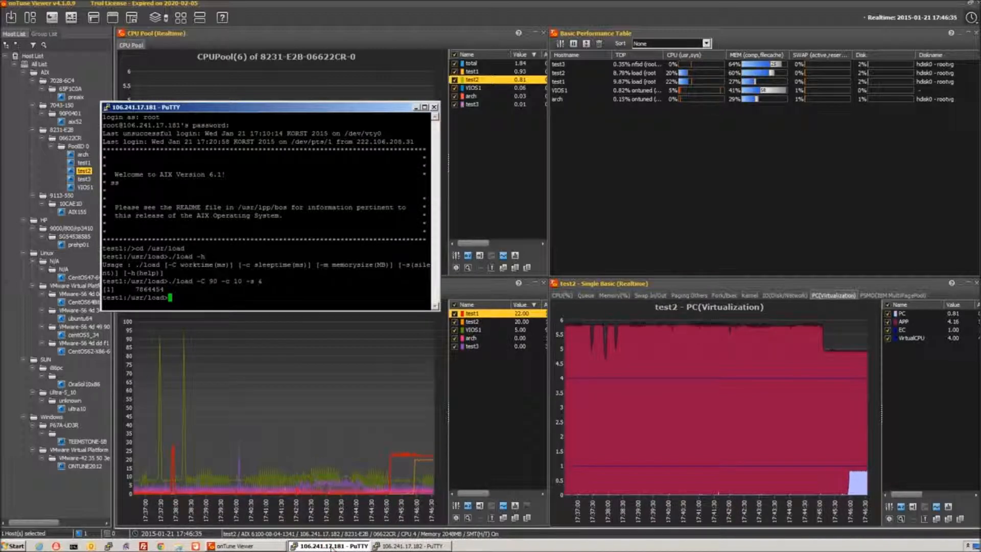
type("./load c ")
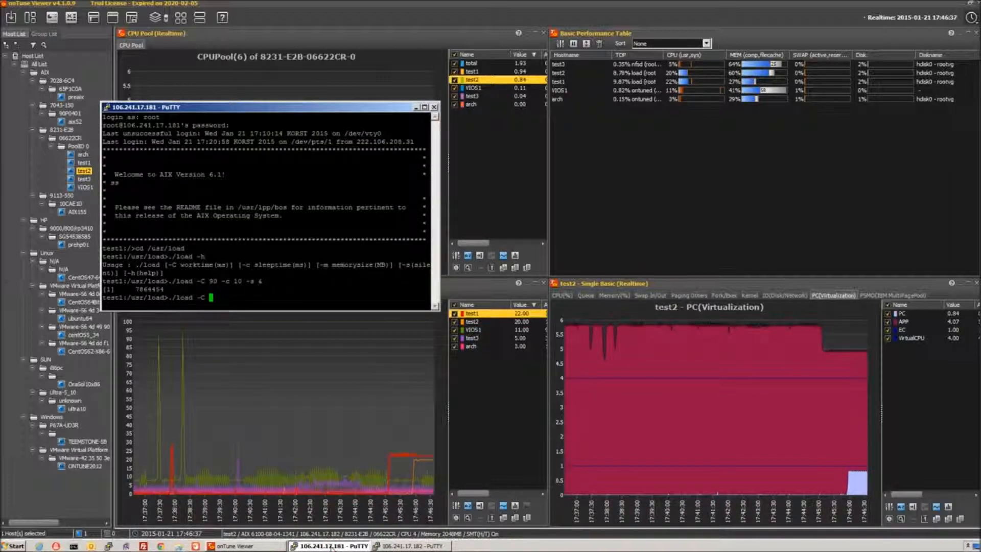
type("50 -c ")
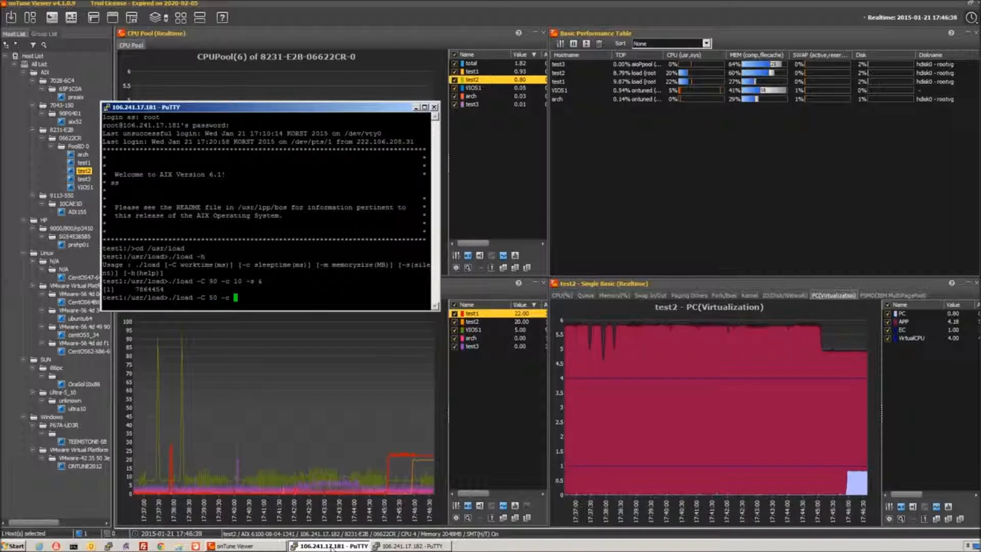
type("50 -s &")
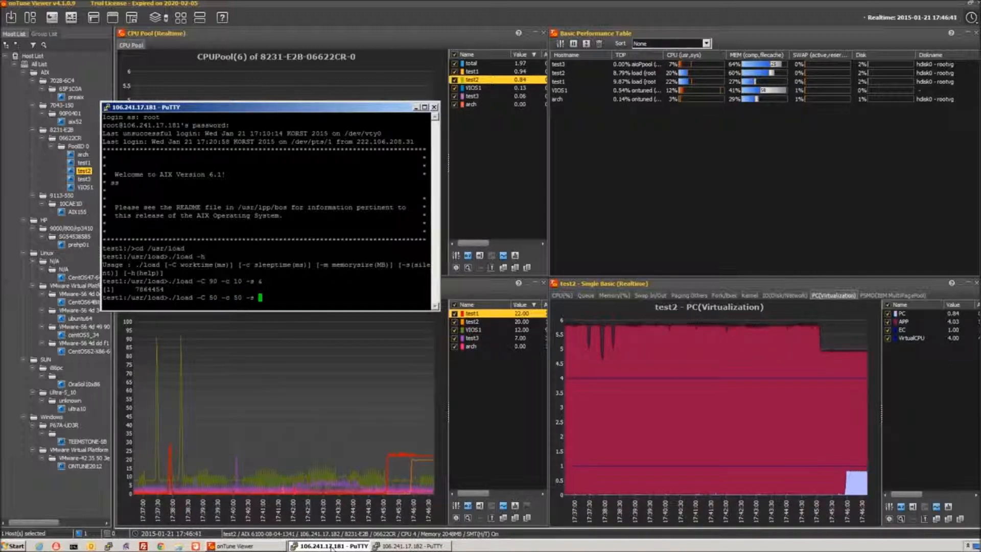
Run ./load -C 50 -c 50 -s in the background on test1 and hide the terminal
key("Return")
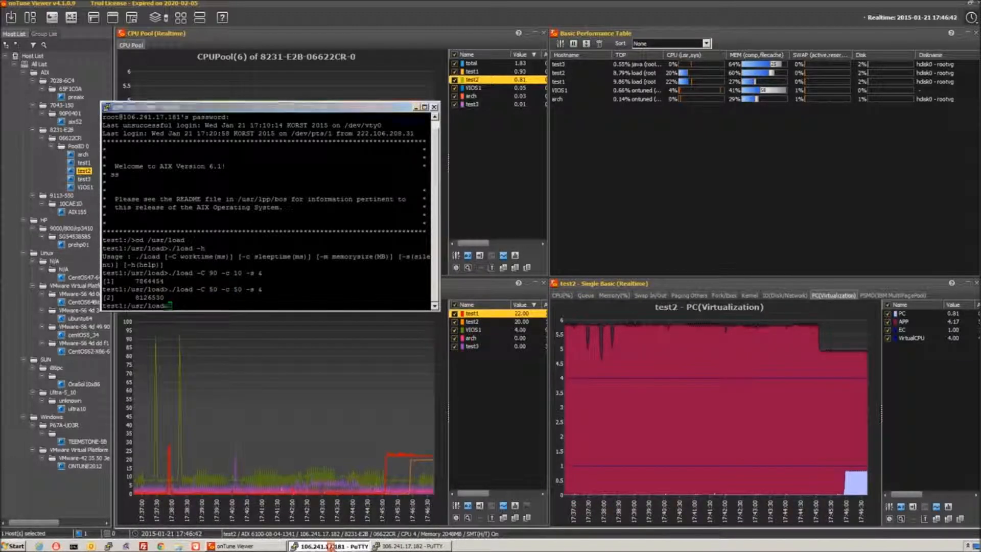
left_click(331, 544)
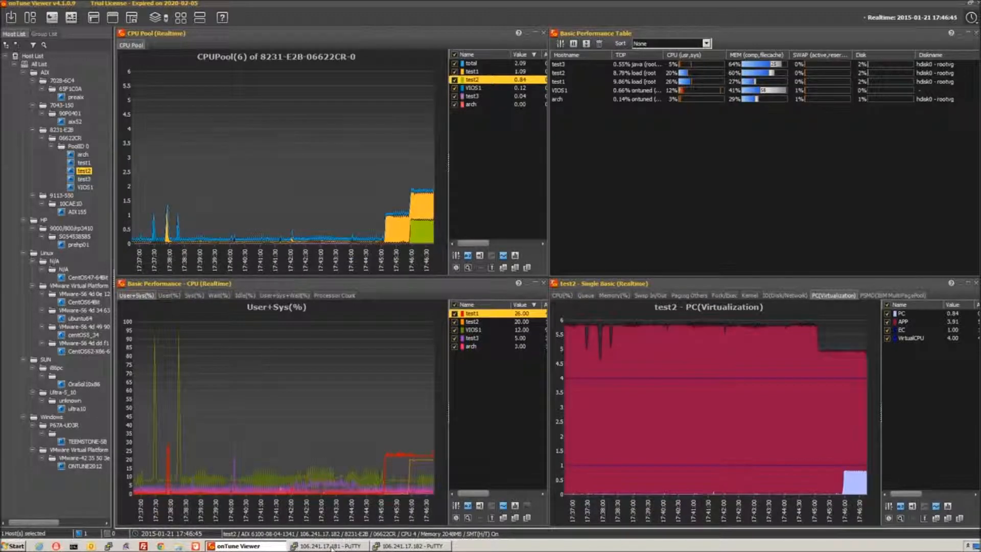
Highlight test1 in the CPU Pool legend, then bring up test2's PuTTY session
left_click(527, 72)
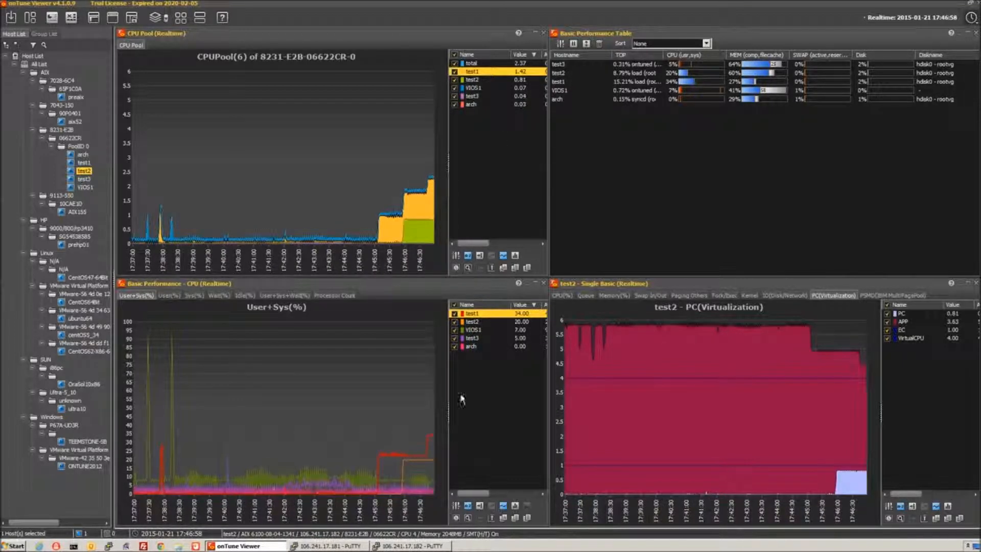
left_click(416, 546)
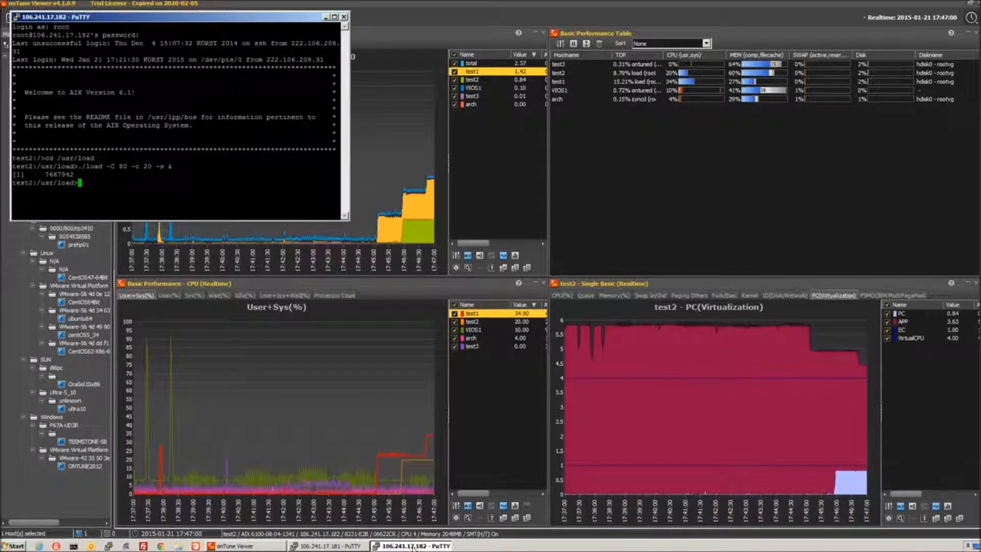
type("./loa")
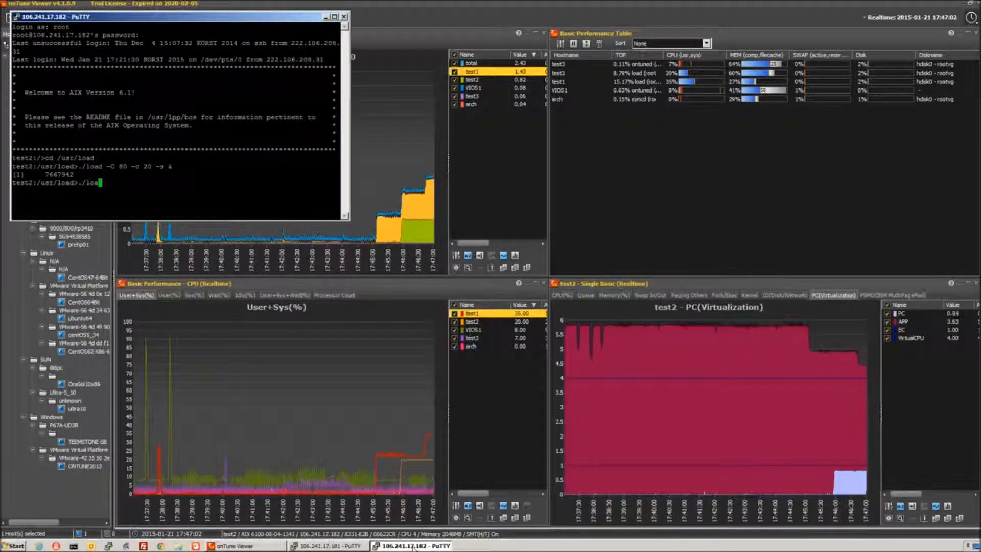
type("d -C")
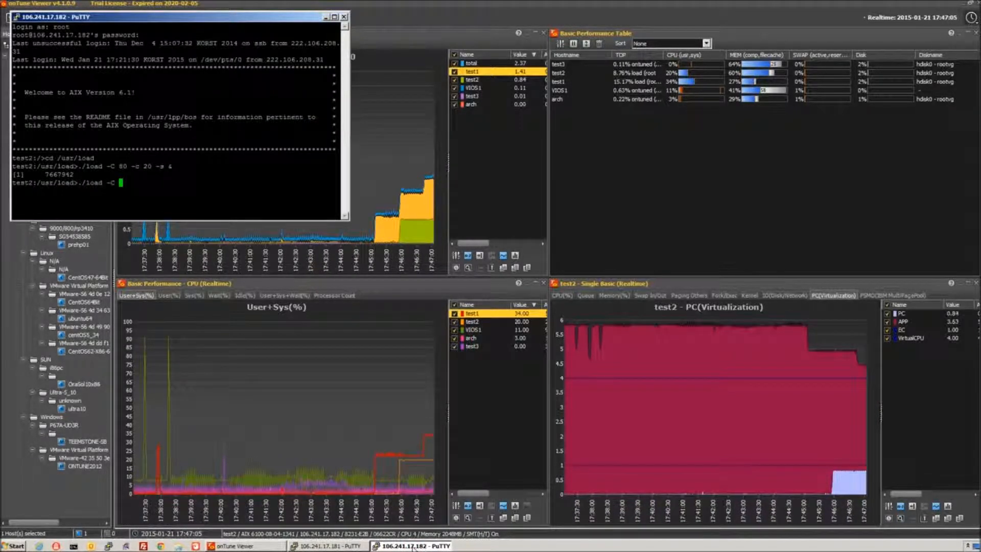
type(" 80")
type(" -c 1")
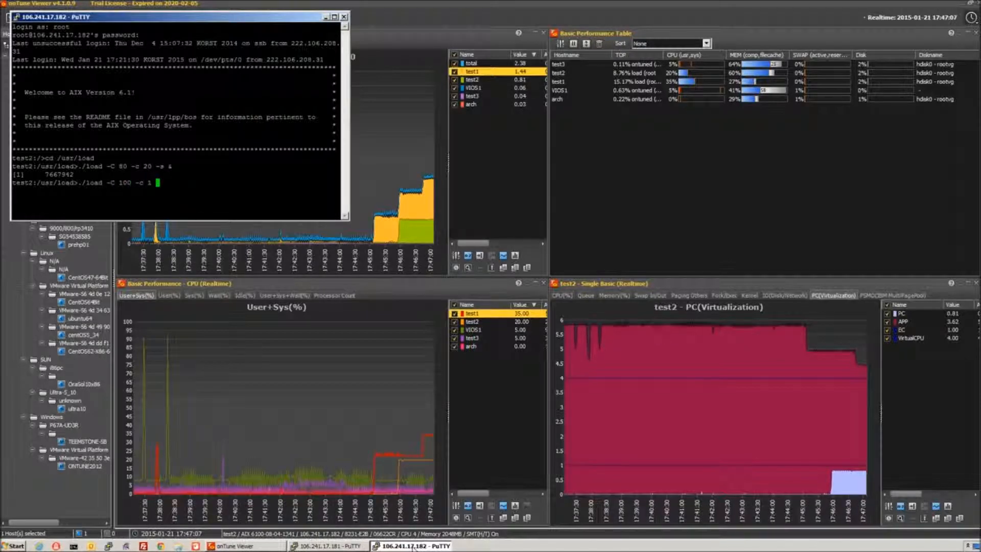
type(" 20 -s &")
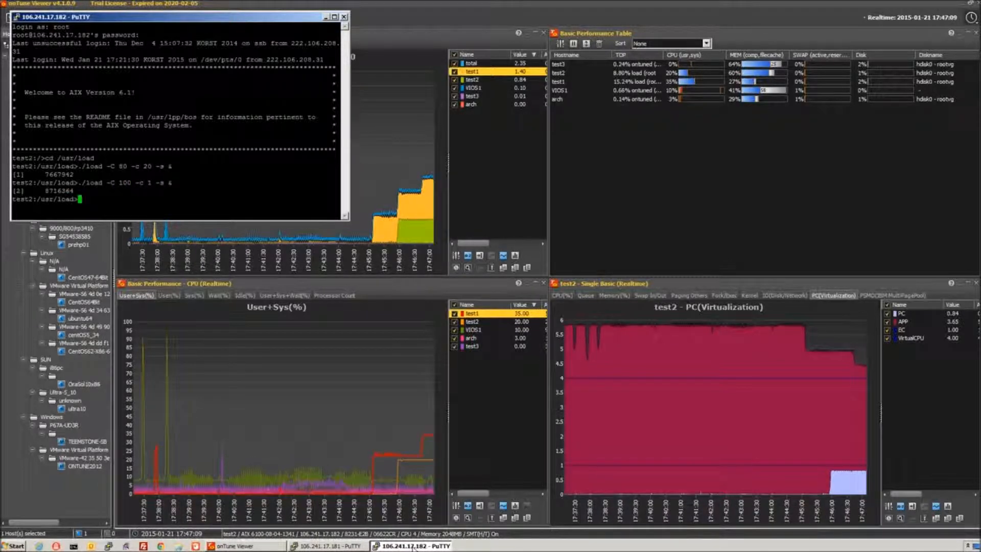
Hide the test2 terminal after starting ./load -C 100 -c 1 -s, revealing the charts
left_click(414, 546)
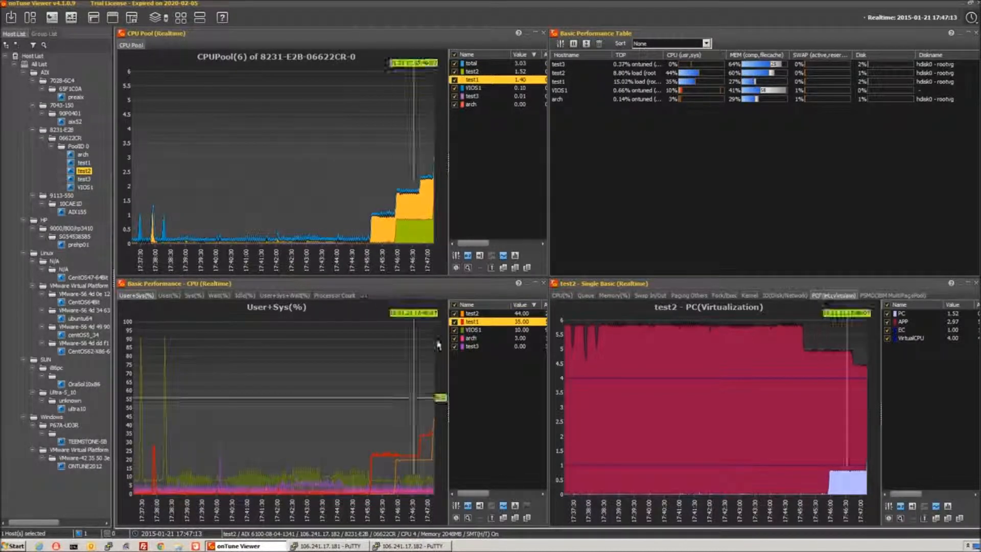
Emphasise the test2 row in the CPU Pool chart legend to watch its load rise
left_click(531, 73)
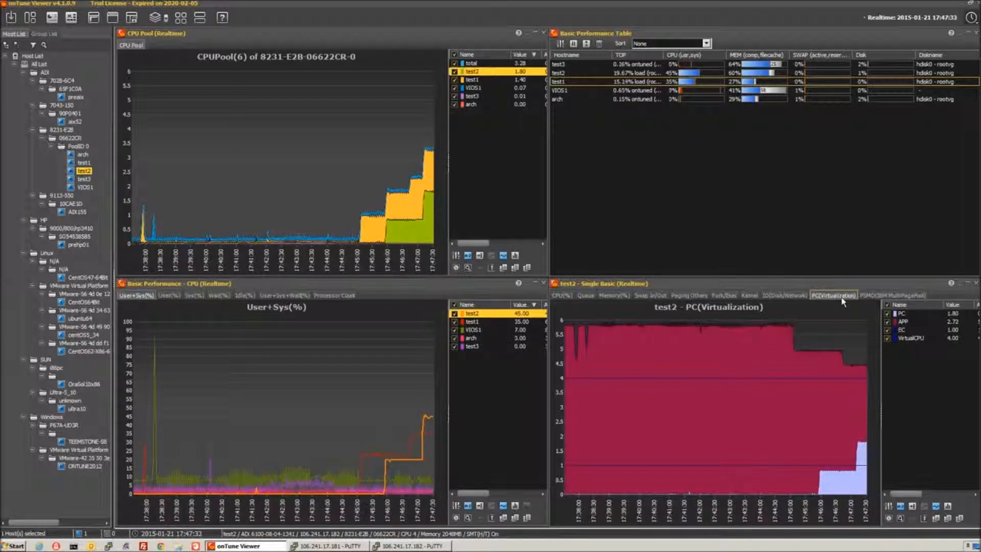
Open test2's realtime Process > PID chart from the Host List and maximise it
right_click(84, 177)
mouse_move(122, 198)
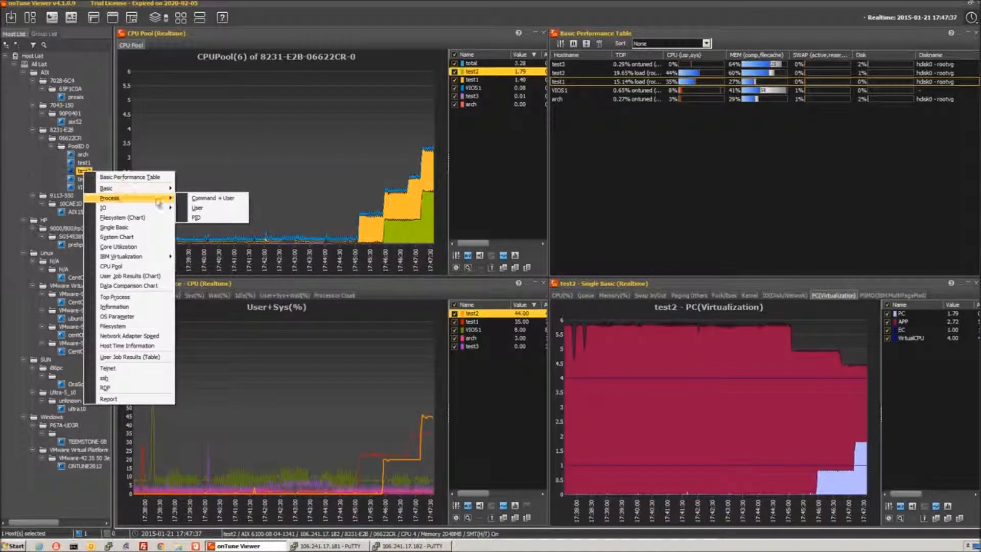
left_click(206, 208)
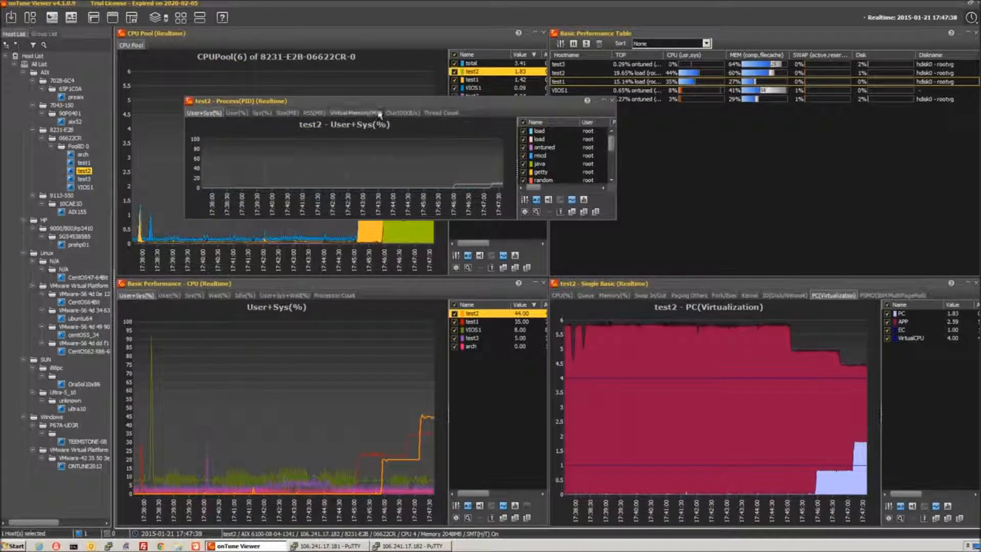
double_click(384, 100)
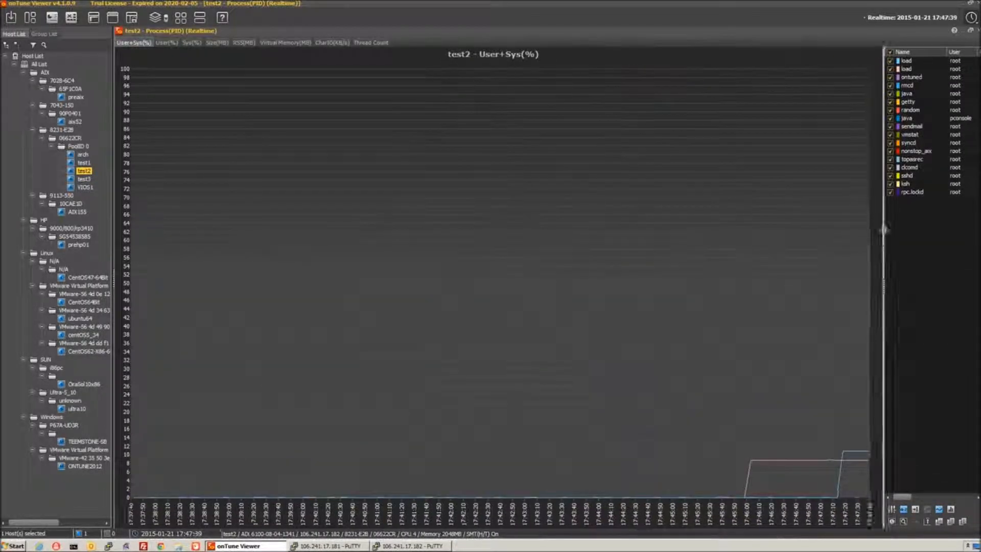
Widen the process list and Argument column, then select each of the two load processes
left_click_drag(881, 243, 689, 244)
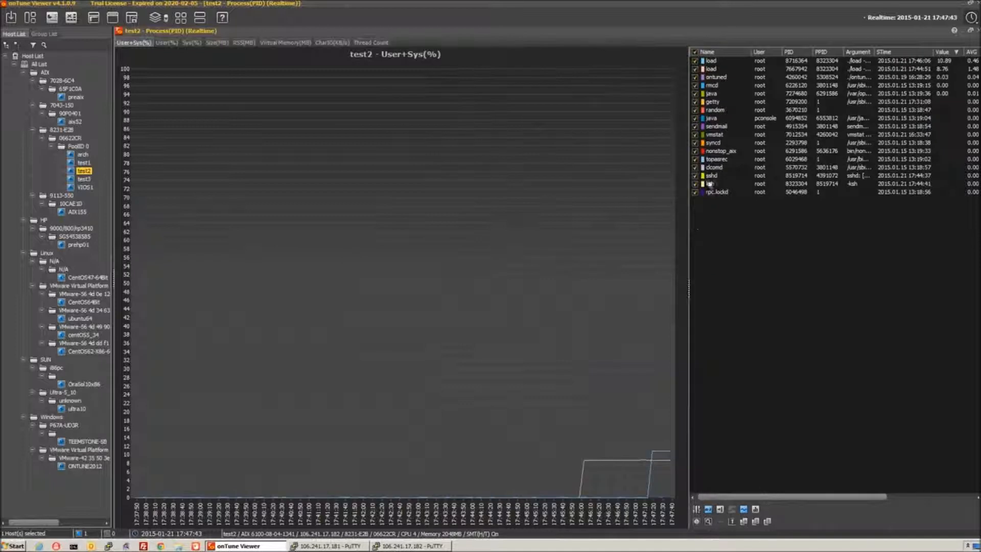
double_click(874, 51)
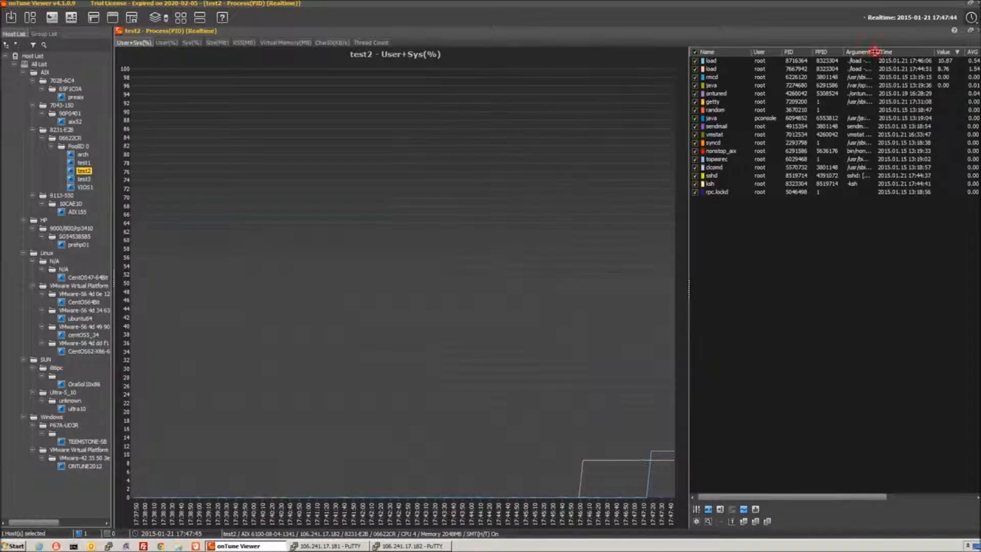
left_click(862, 62)
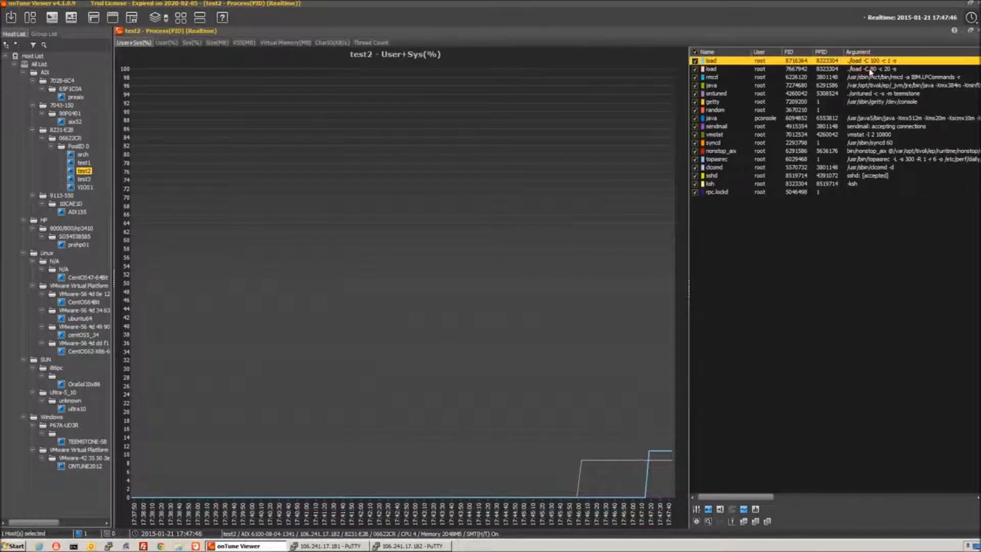
left_click(871, 71)
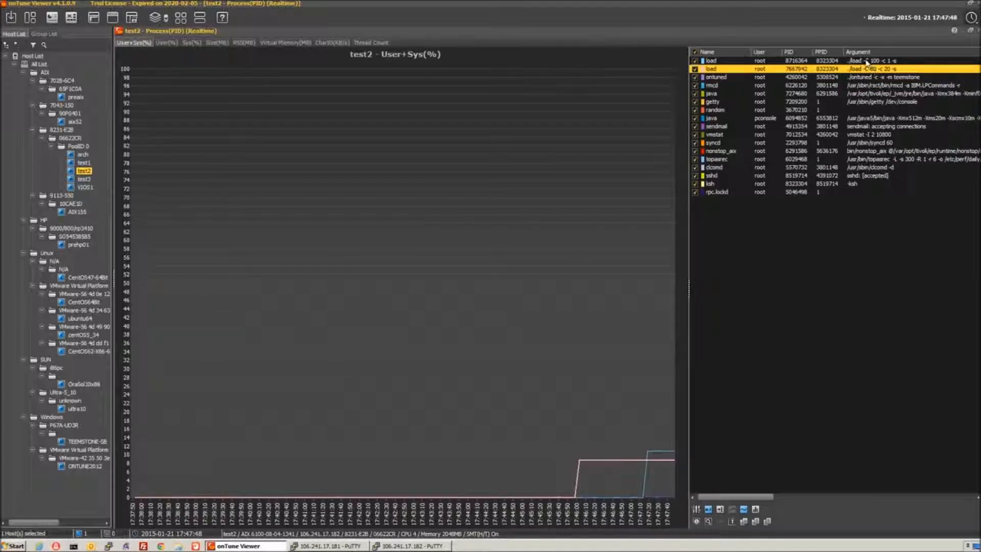
left_click(866, 62)
Restore test2's Process(PID) window, move it upper right, show User+Sys(%) and close it
double_click(822, 31)
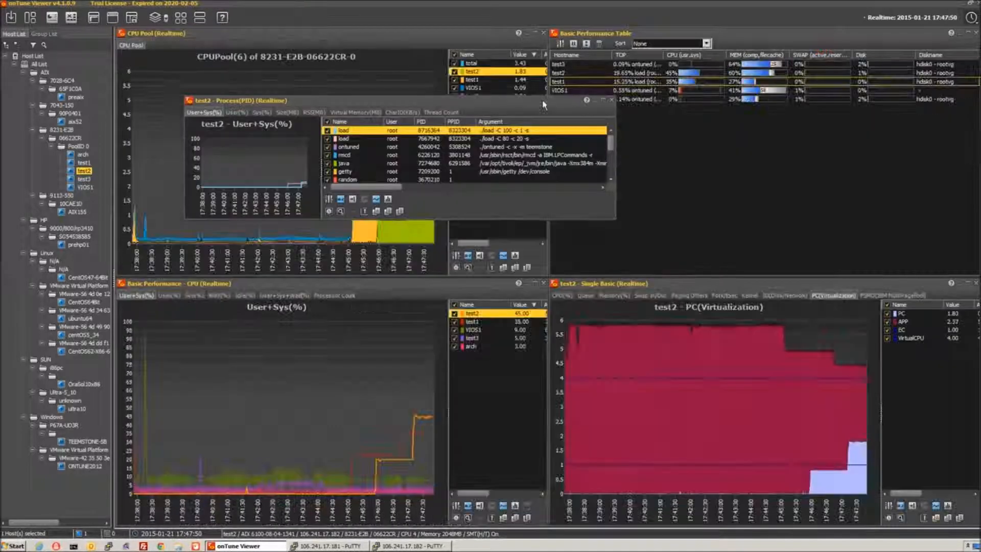
left_click_drag(571, 127, 865, 131)
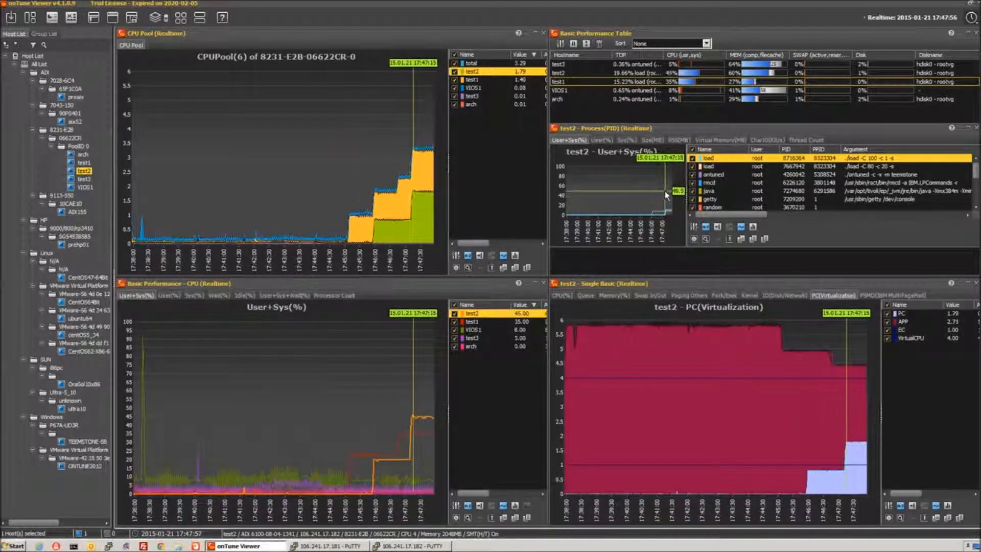
left_click(583, 141)
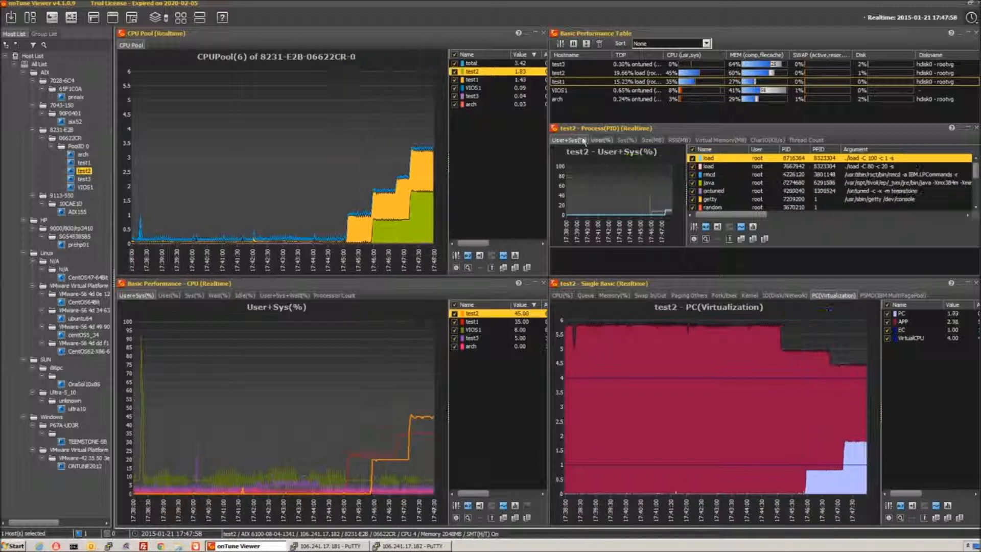
left_click(555, 129)
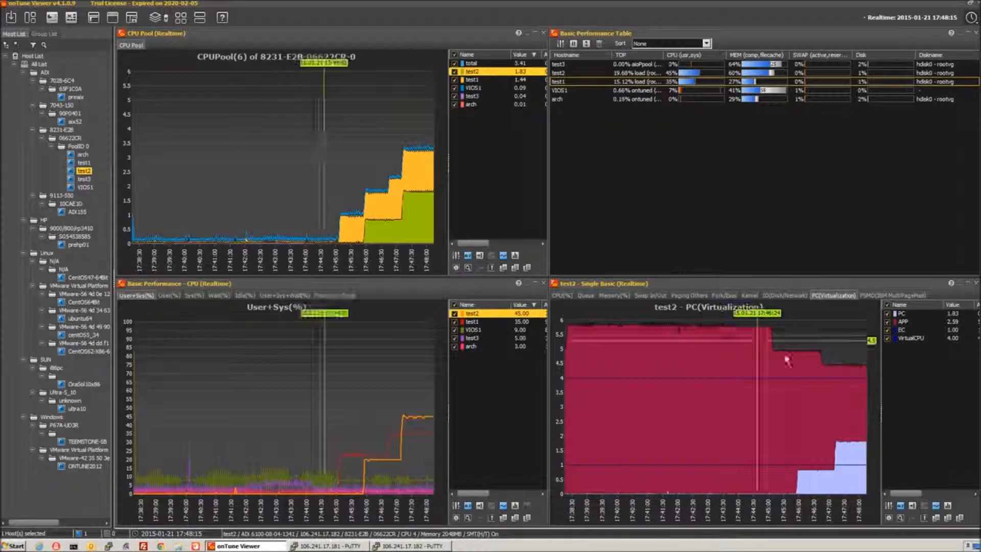
Emphasise the APP series, then the VirtualCPU series, in test2's PC(Virtualization) legend
left_click(929, 323)
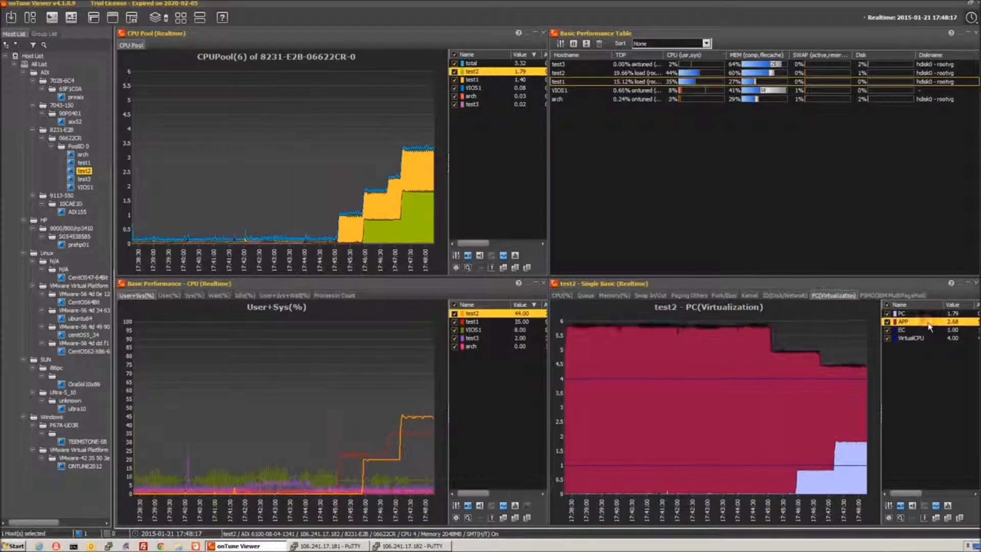
left_click(917, 339)
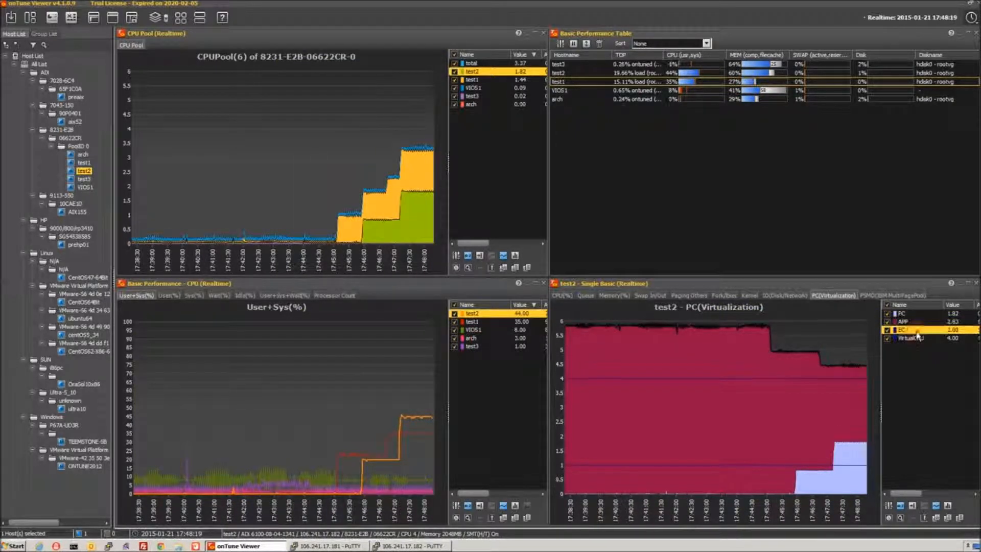